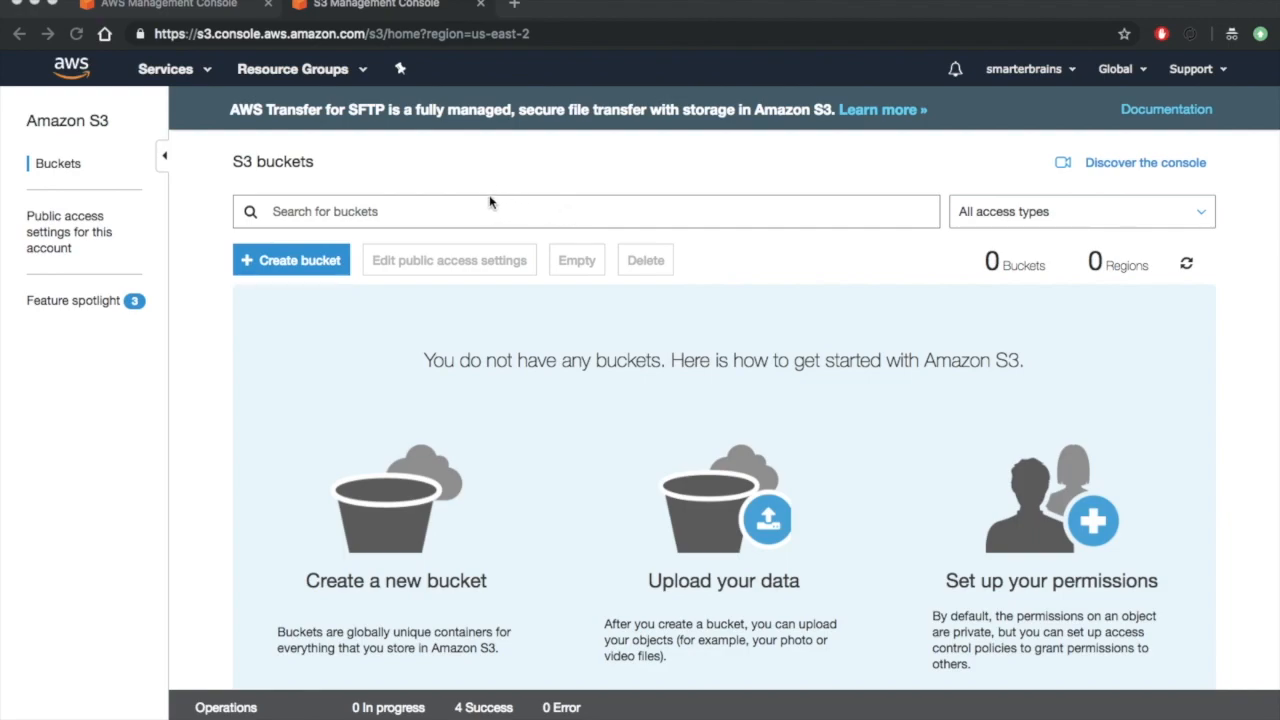
- Start creating an S3 bucket named static.smarterbrains.in in the Asia Pacific (Singapore) region
{"action": "scroll", "coordinate": [490, 202], "scroll_direction": "down", "scroll_amount": 2}
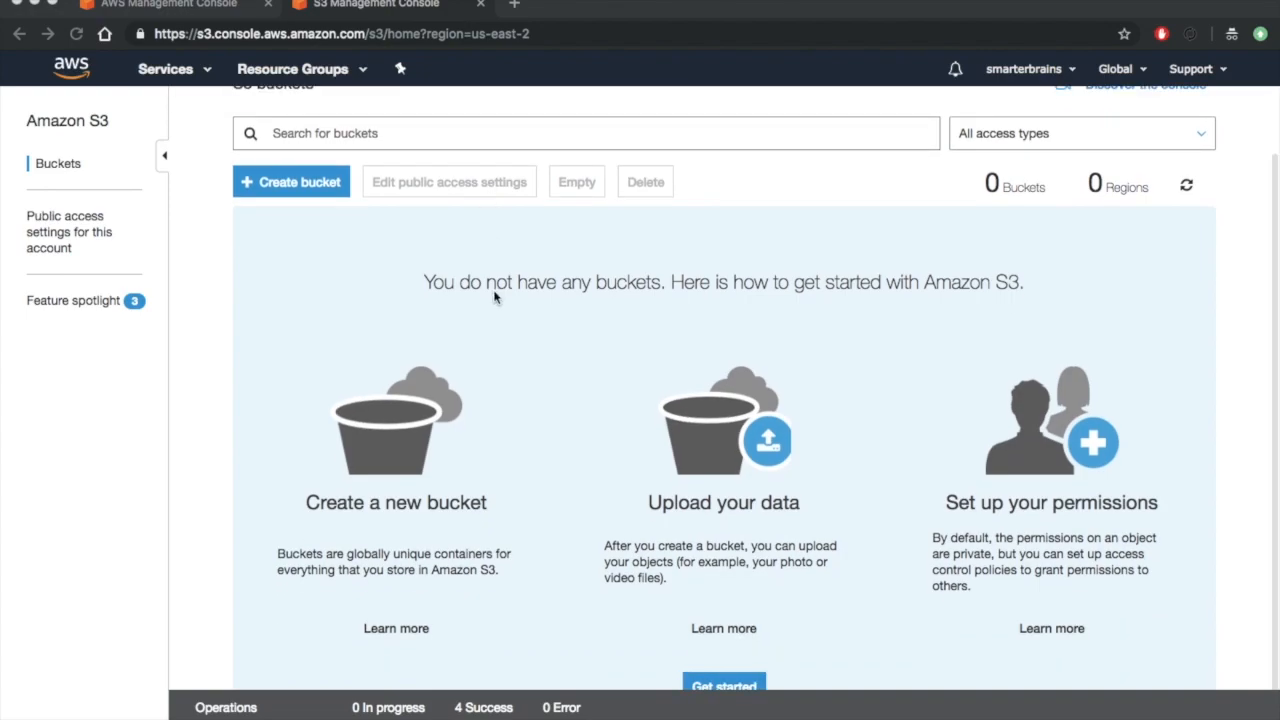
{"action": "scroll", "coordinate": [493, 296], "scroll_direction": "up", "scroll_amount": 2}
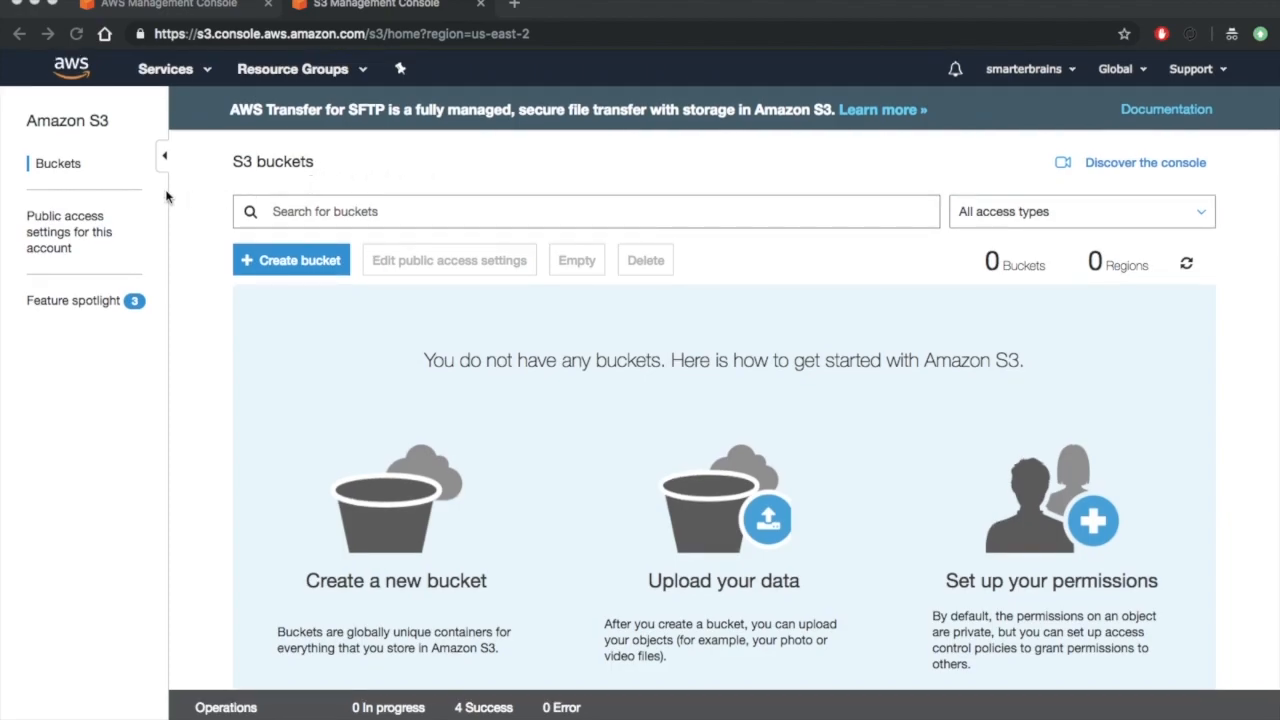
{"action": "left_click", "coordinate": [306, 268]}
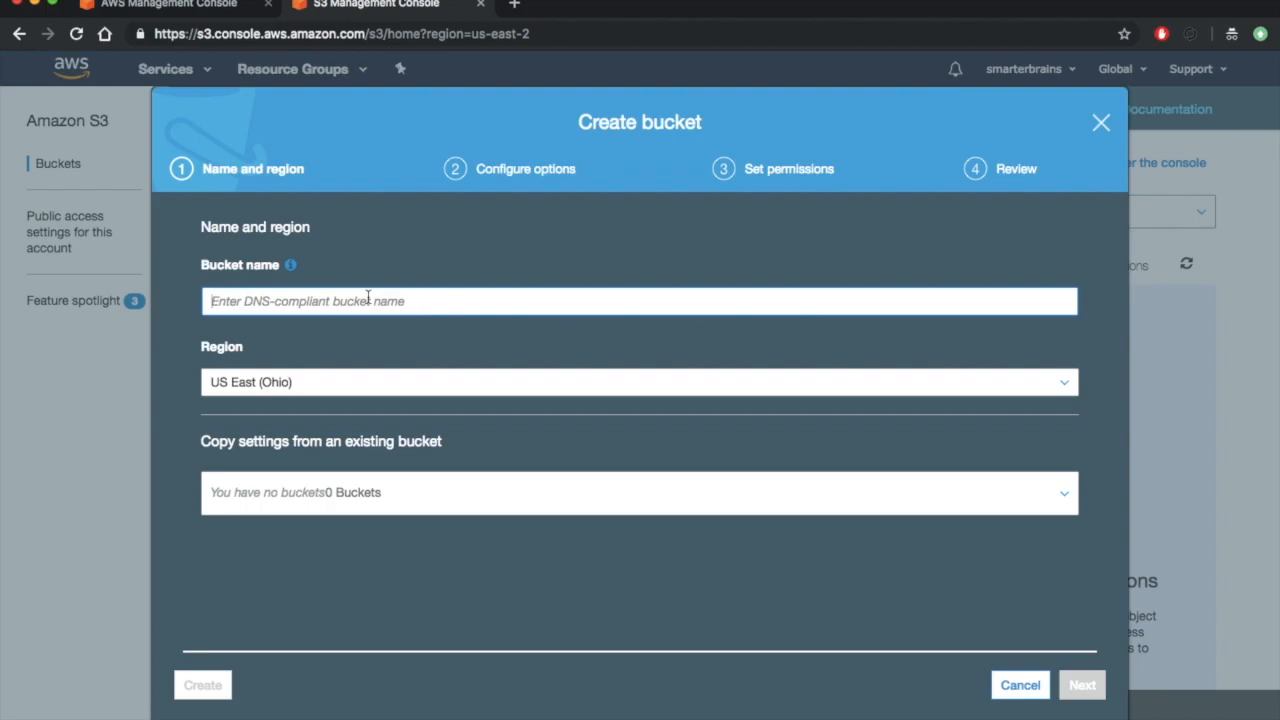
{"action": "type", "text": "s"}
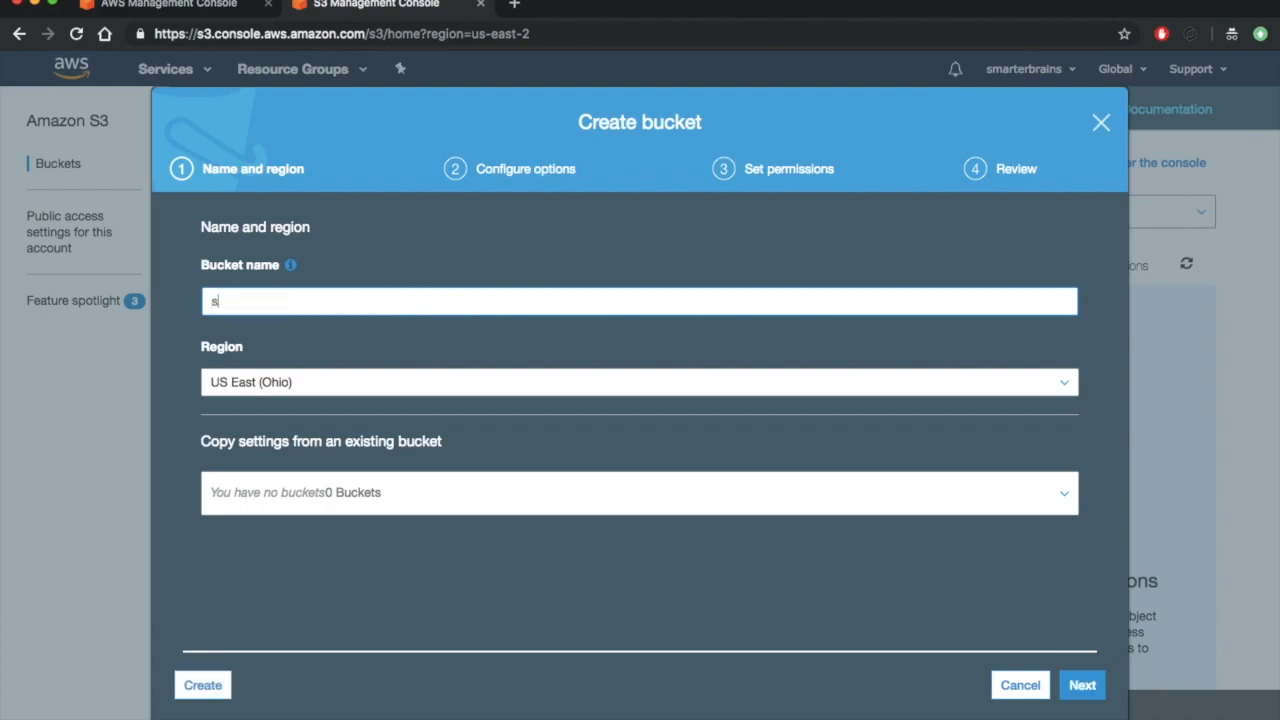
{"action": "type", "text": "tatic.smarterbrains.in"}
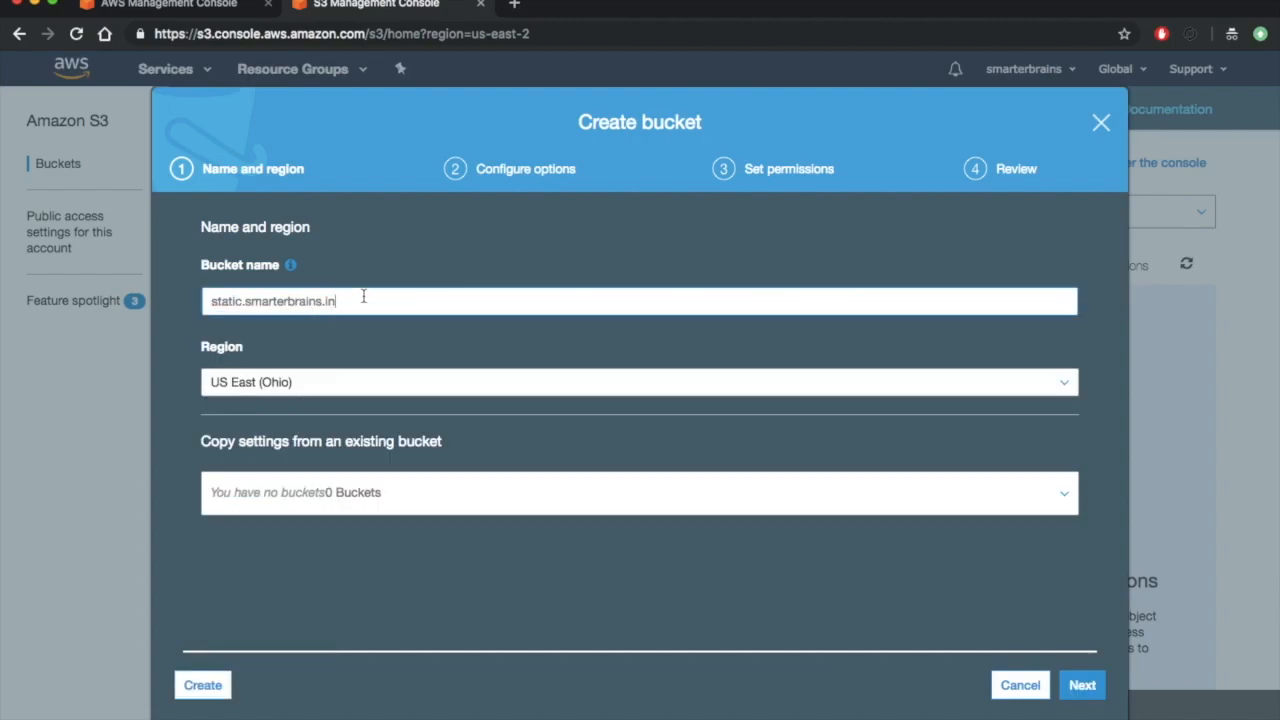
{"action": "left_click", "coordinate": [352, 386]}
{"action": "left_click", "coordinate": [342, 405]}
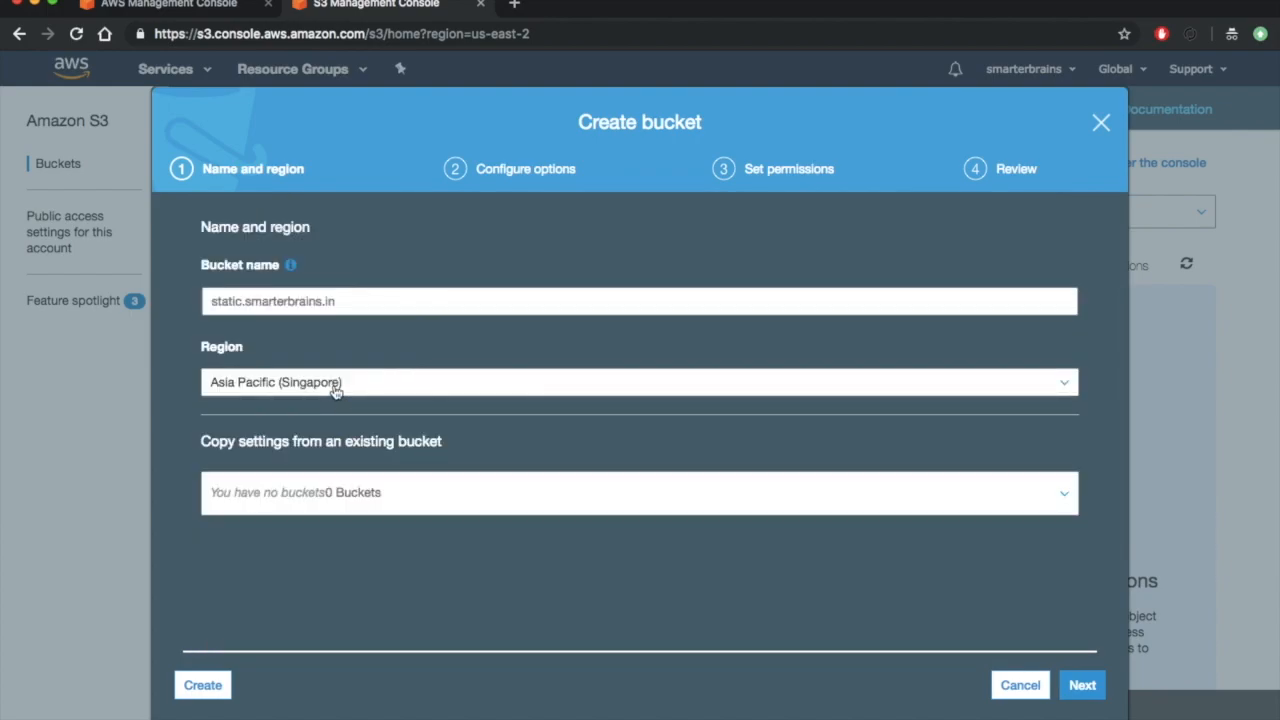
{"action": "left_click", "coordinate": [1082, 685]}
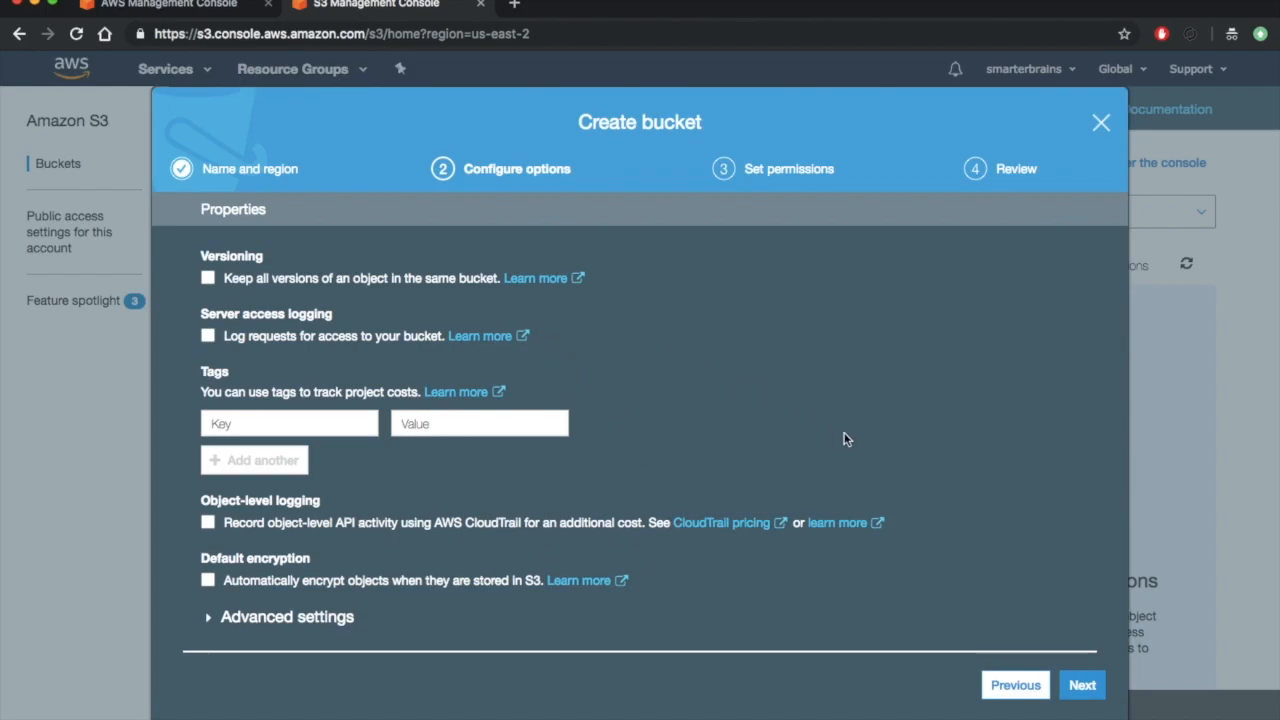
- Keep the default bucket options, disable all four public access blocks for ACLs and bucket policies, and create the bucket
{"action": "left_click", "coordinate": [1082, 686]}
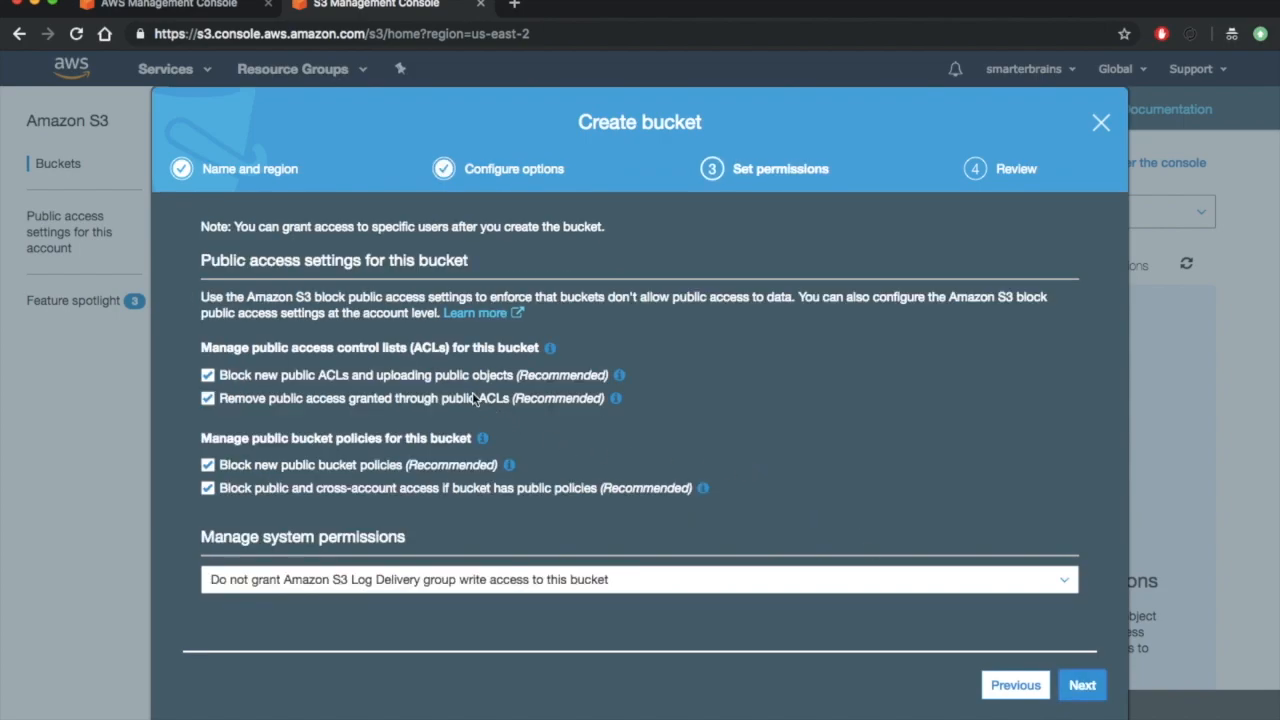
{"action": "left_click", "coordinate": [352, 378]}
{"action": "left_click", "coordinate": [316, 398]}
{"action": "mouse_move", "coordinate": [617, 399]}
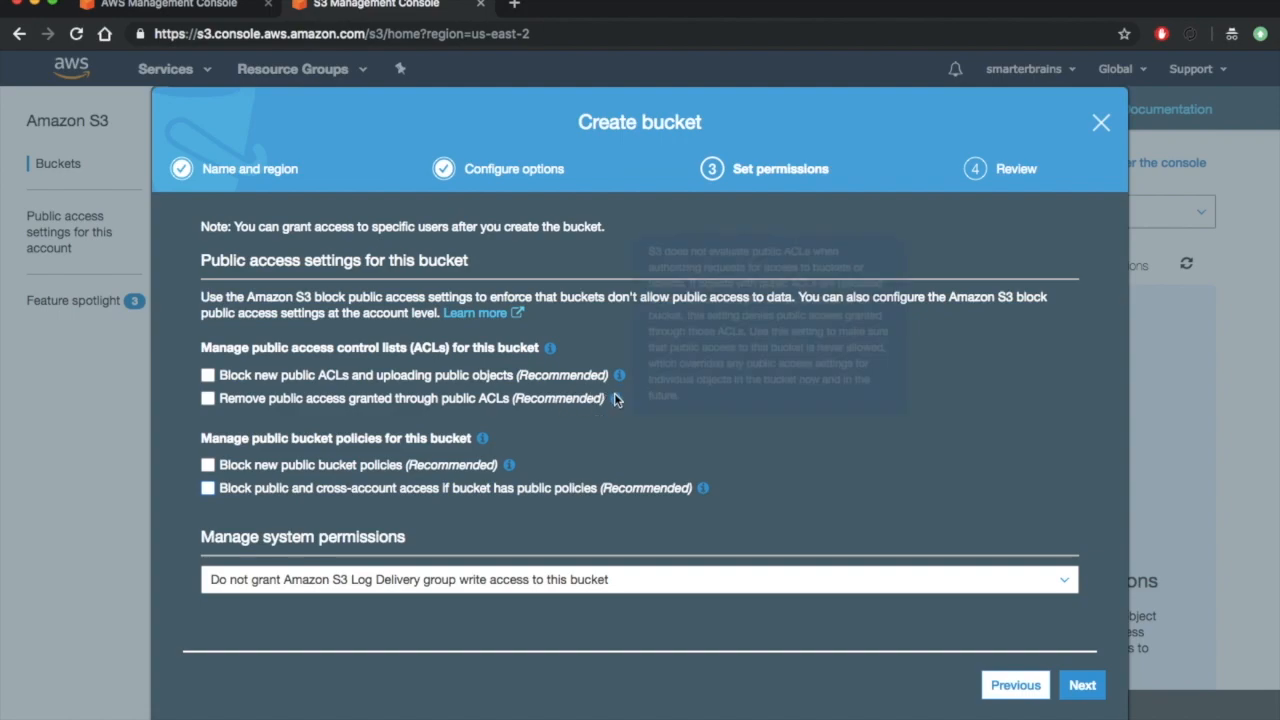
{"action": "left_click", "coordinate": [1080, 684]}
{"action": "left_click", "coordinate": [1060, 688]}
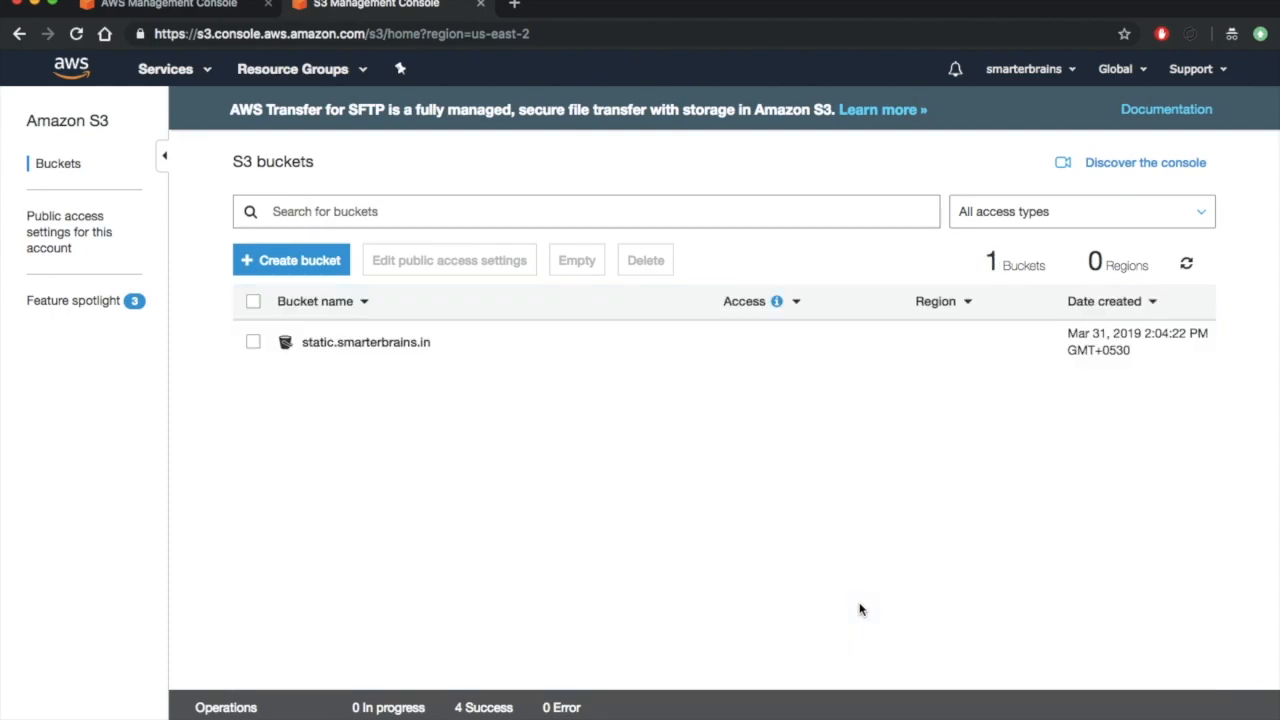
- Open the bucket policy editor in the permissions of the static.smarterbrains.in bucket
{"action": "left_click", "coordinate": [463, 360]}
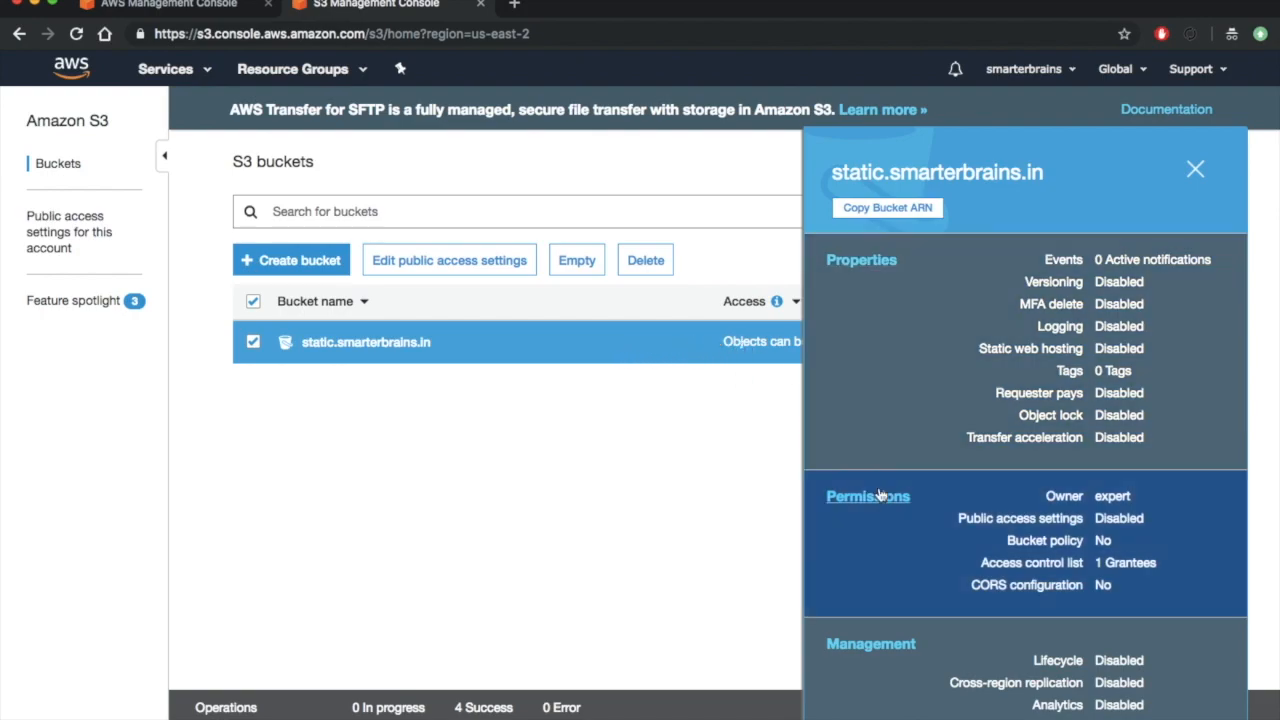
{"action": "left_click", "coordinate": [880, 497]}
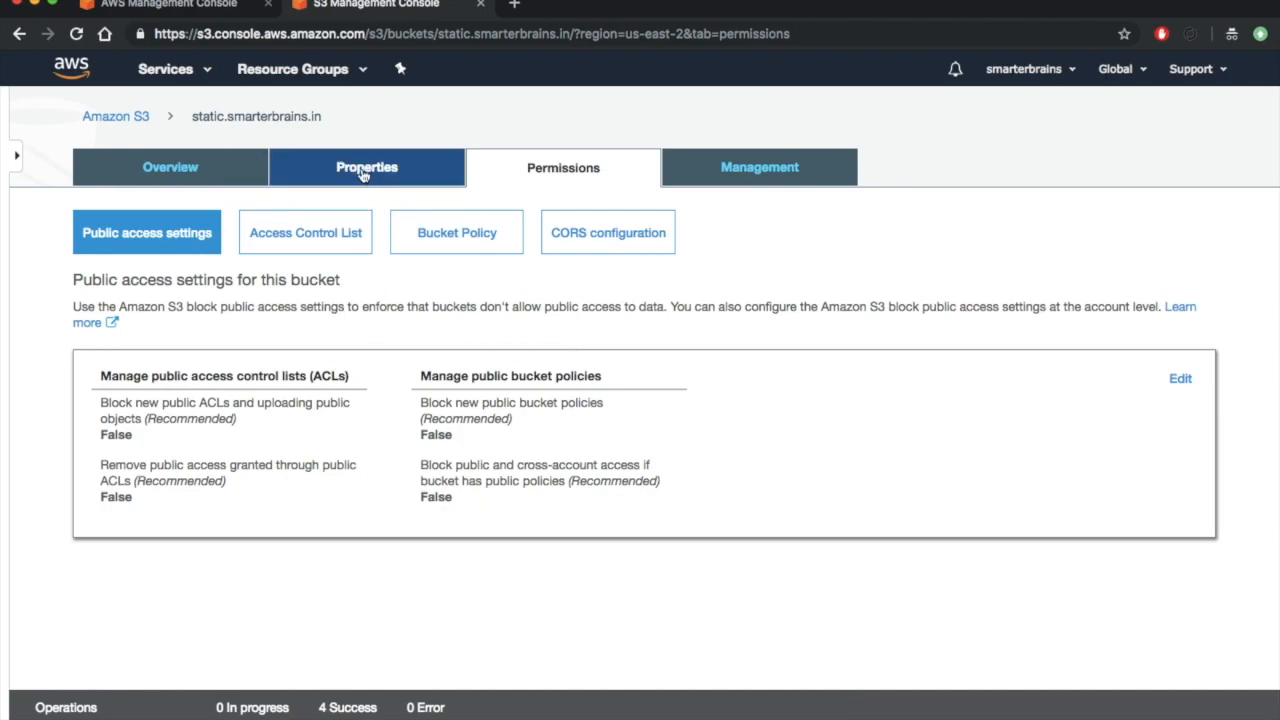
{"action": "left_click", "coordinate": [433, 230]}
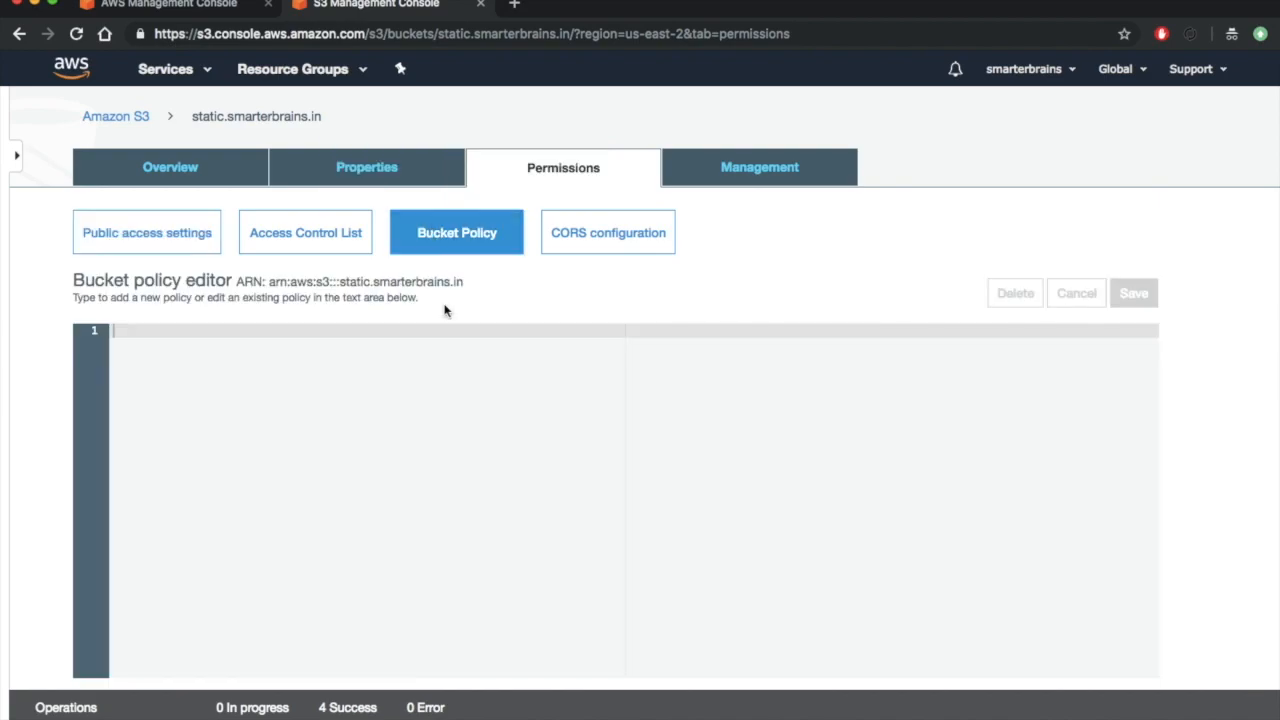
- Copy the whole PolicyForPublicWebsiteContent JSON from Sublime Text and paste it into the bucket policy editor in Chrome
{"action": "key", "text": "super+Tab"}
{"action": "key", "text": "super+Tab"}
{"action": "key", "text": "super+Tab"}
{"action": "key", "text": "super+Tab"}
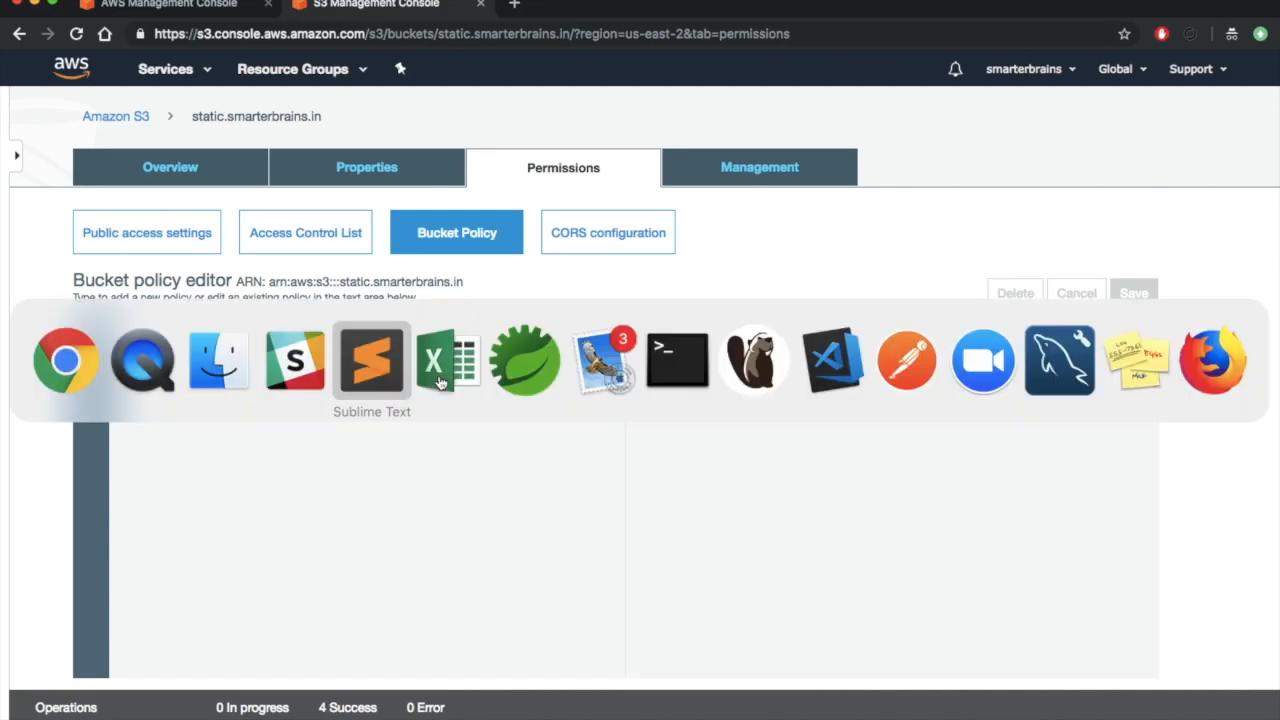
{"action": "key", "text": "super+a"}
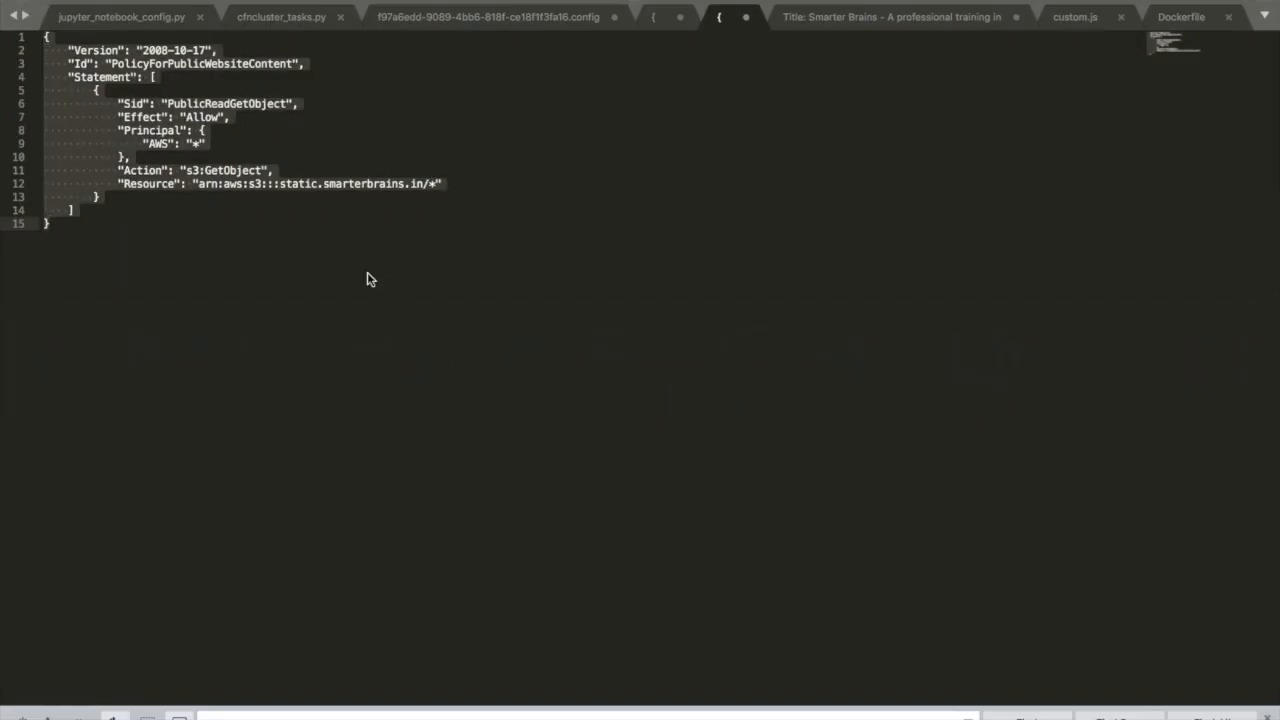
{"action": "key", "text": "super+c"}
{"action": "key", "text": "super+Tab"}
{"action": "key", "text": "super+v"}
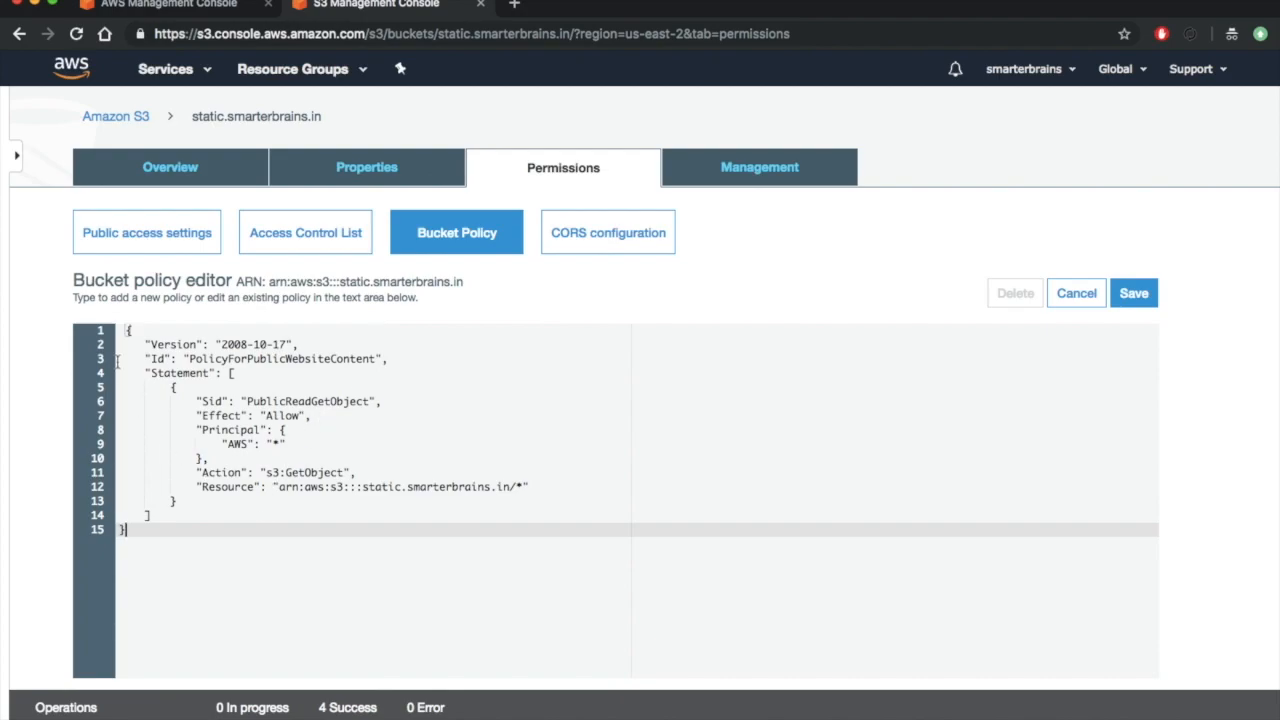
- Review the pasted policy's resource bucket name, statement ID and AWS principal, and save the bucket policy
{"action": "key", "text": "super+a"}
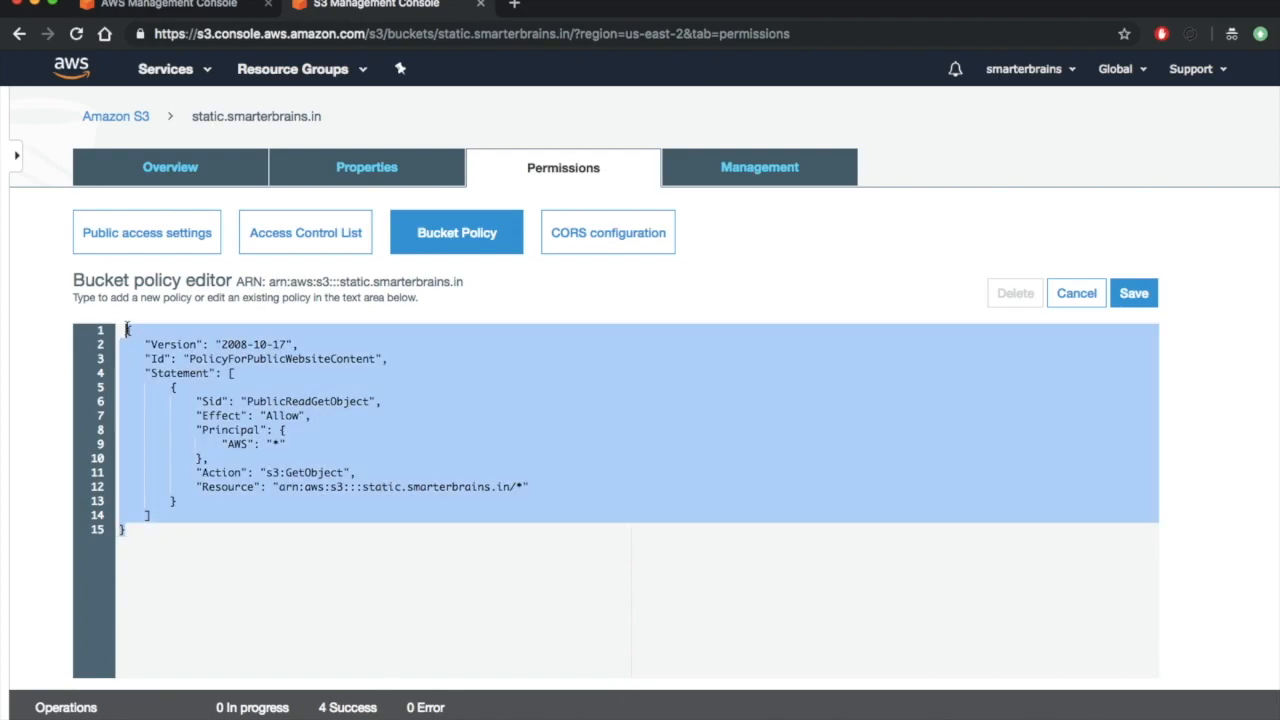
{"action": "left_click", "coordinate": [345, 451]}
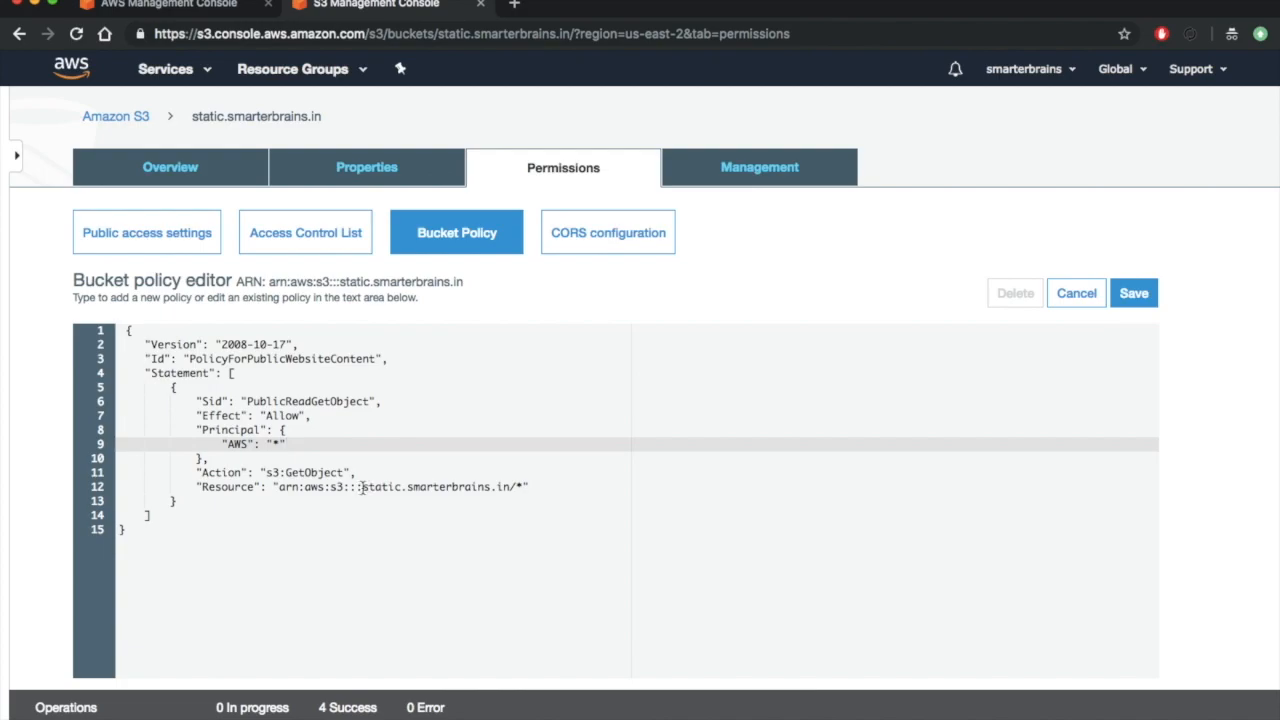
{"action": "left_click", "coordinate": [362, 487]}
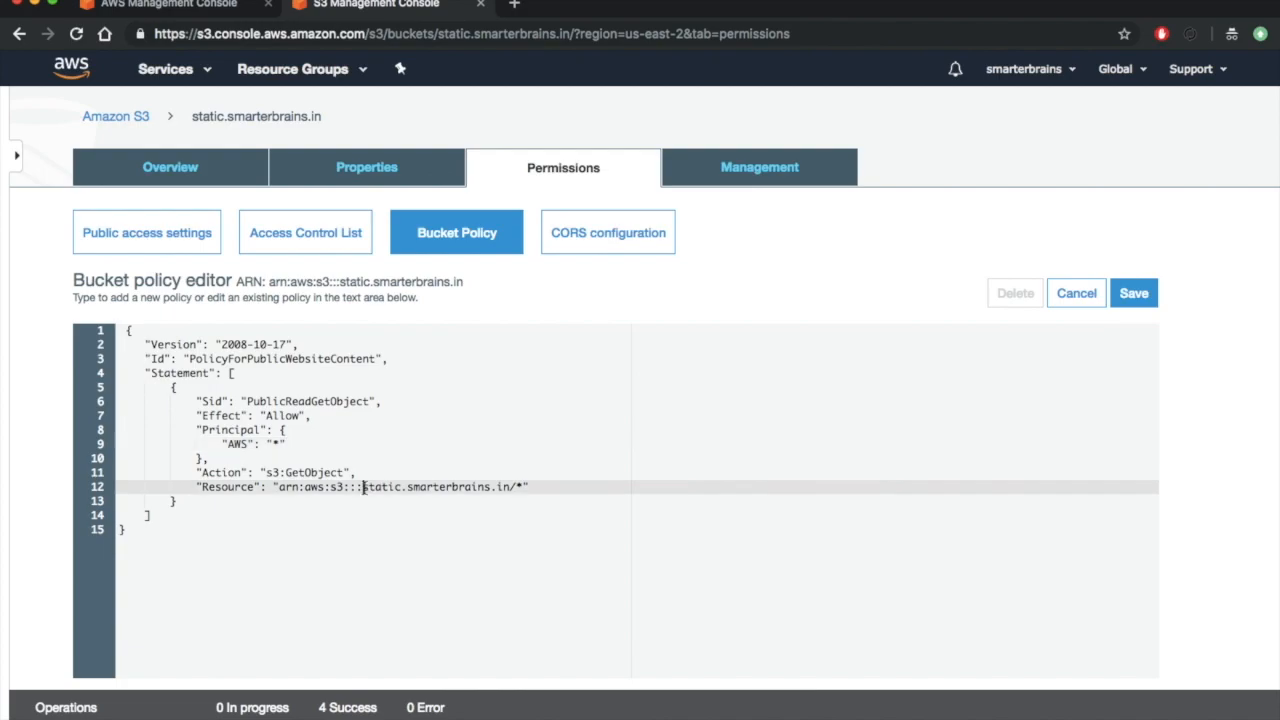
{"action": "left_click", "coordinate": [510, 489], "text": "shift"}
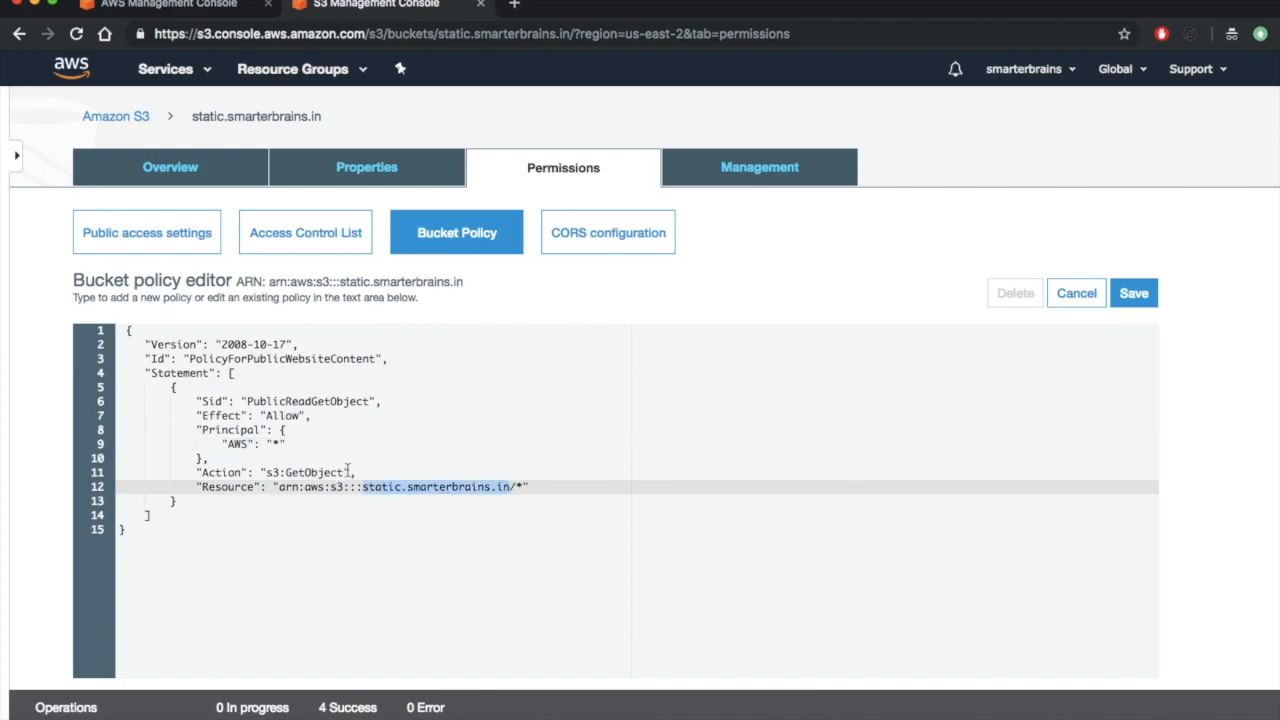
{"action": "double_click", "coordinate": [288, 415]}
{"action": "double_click", "coordinate": [281, 401]}
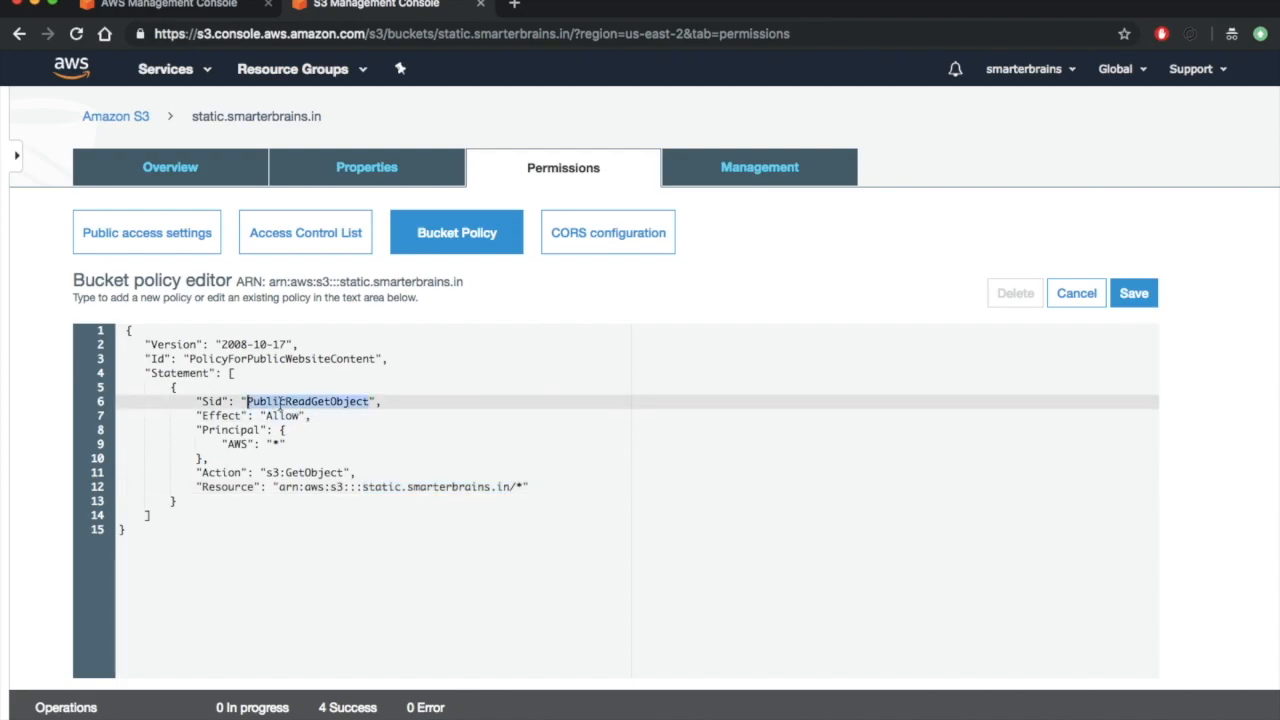
{"action": "left_click", "coordinate": [278, 445]}
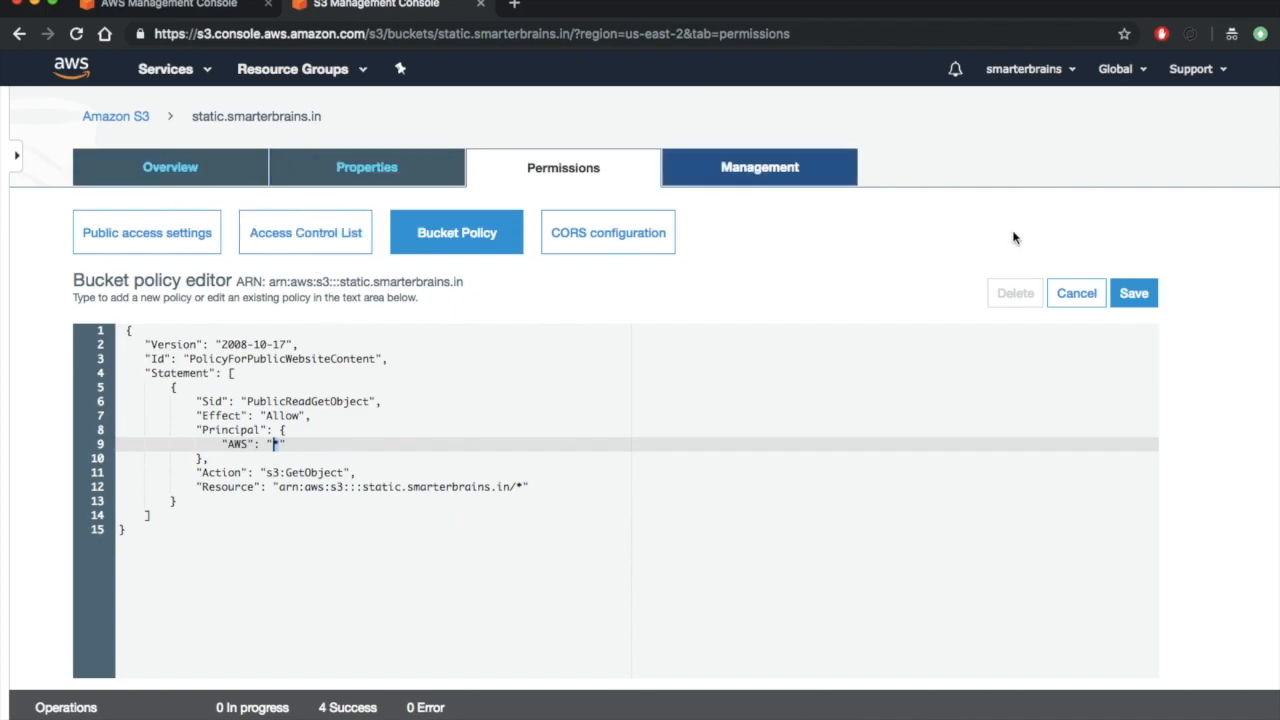
{"action": "left_click", "coordinate": [1145, 293]}
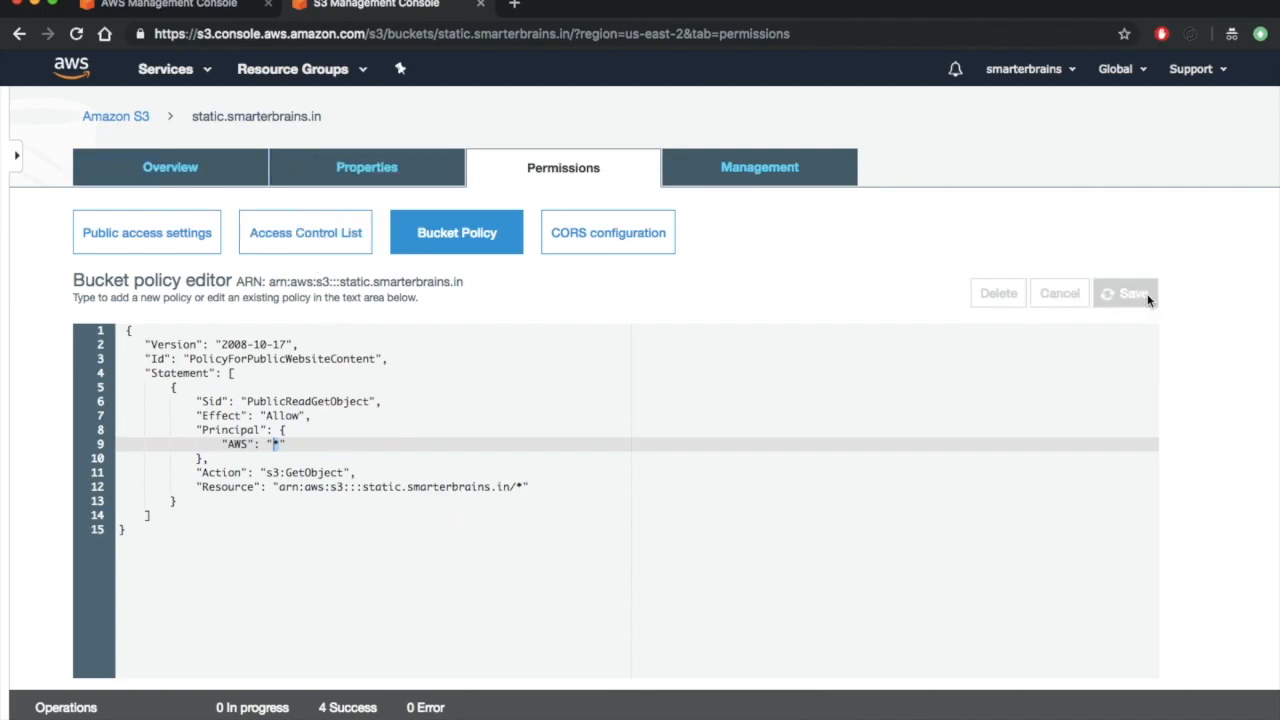
- Upload css, fonts, images, js, vendor and index.html from the comingsoon_01 folder in Finder to the bucket's root
{"action": "left_click", "coordinate": [197, 177]}
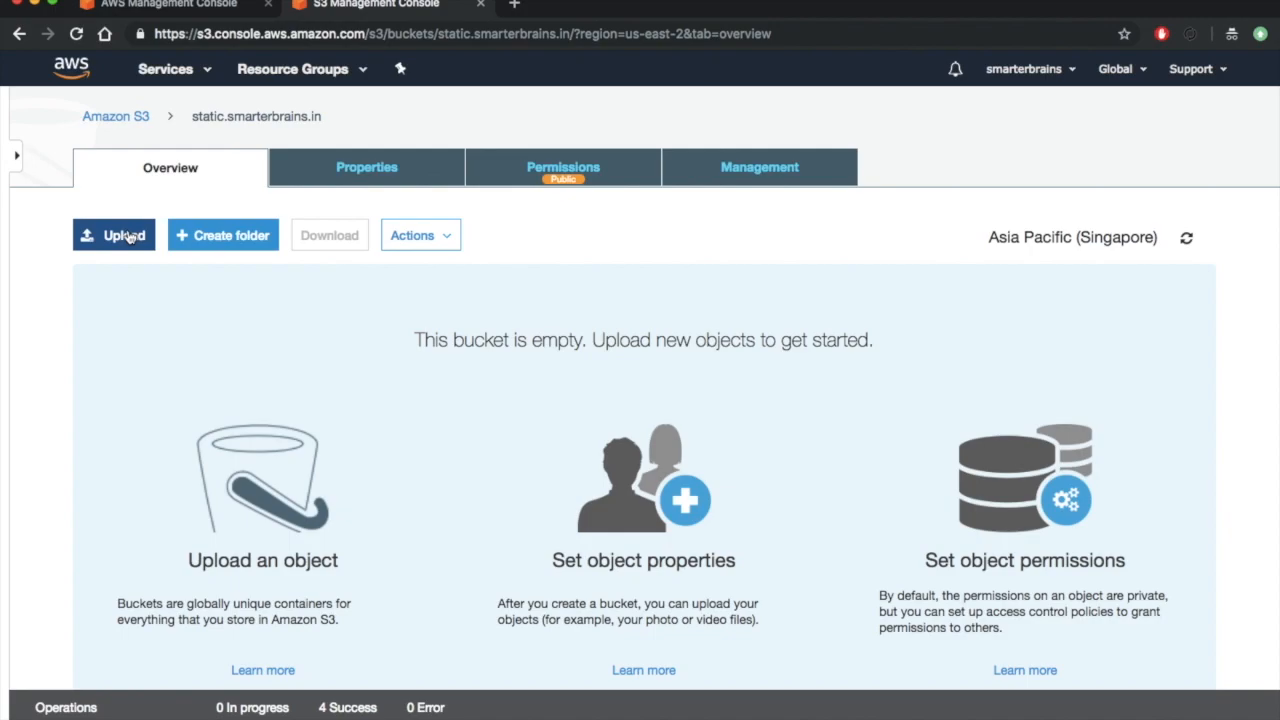
{"action": "left_click", "coordinate": [128, 236]}
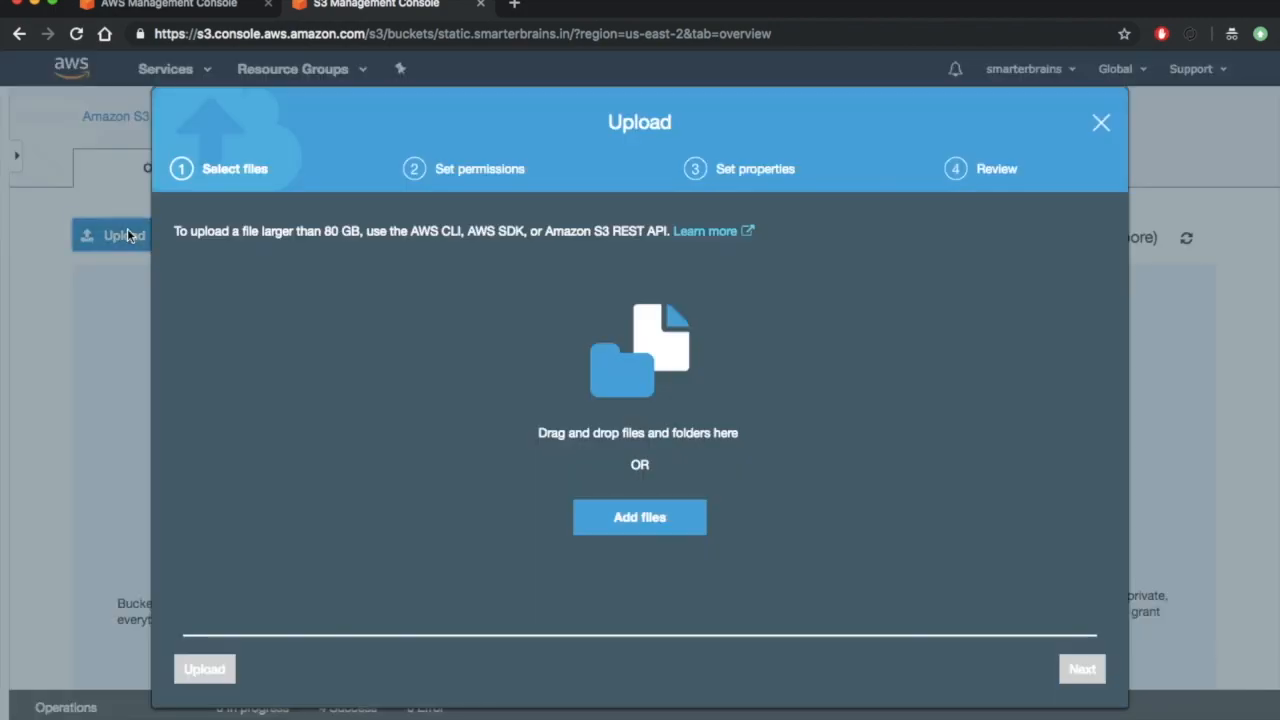
{"action": "key", "text": "super+Tab"}
{"action": "key", "text": "super+Tab"}
{"action": "key", "text": "super+Tab"}
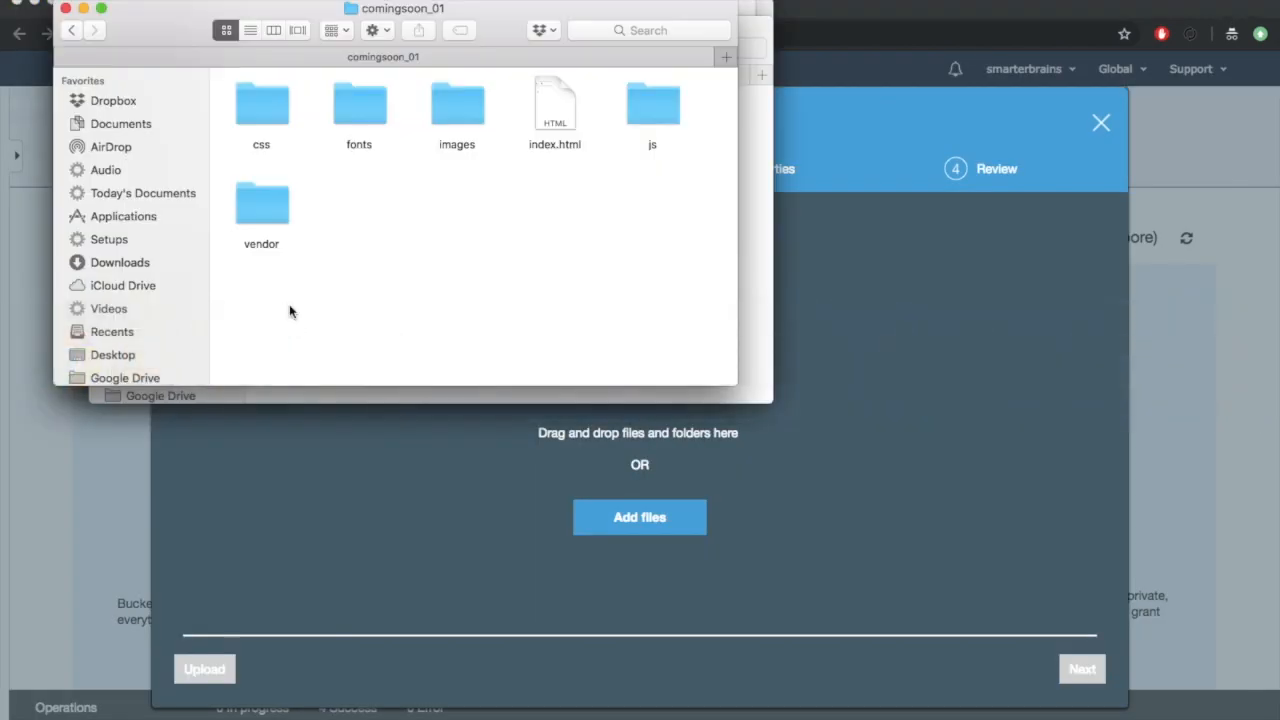
{"action": "key", "text": "super+a"}
{"action": "left_click_drag", "start_coordinate": [280, 211], "coordinate": [512, 450]}
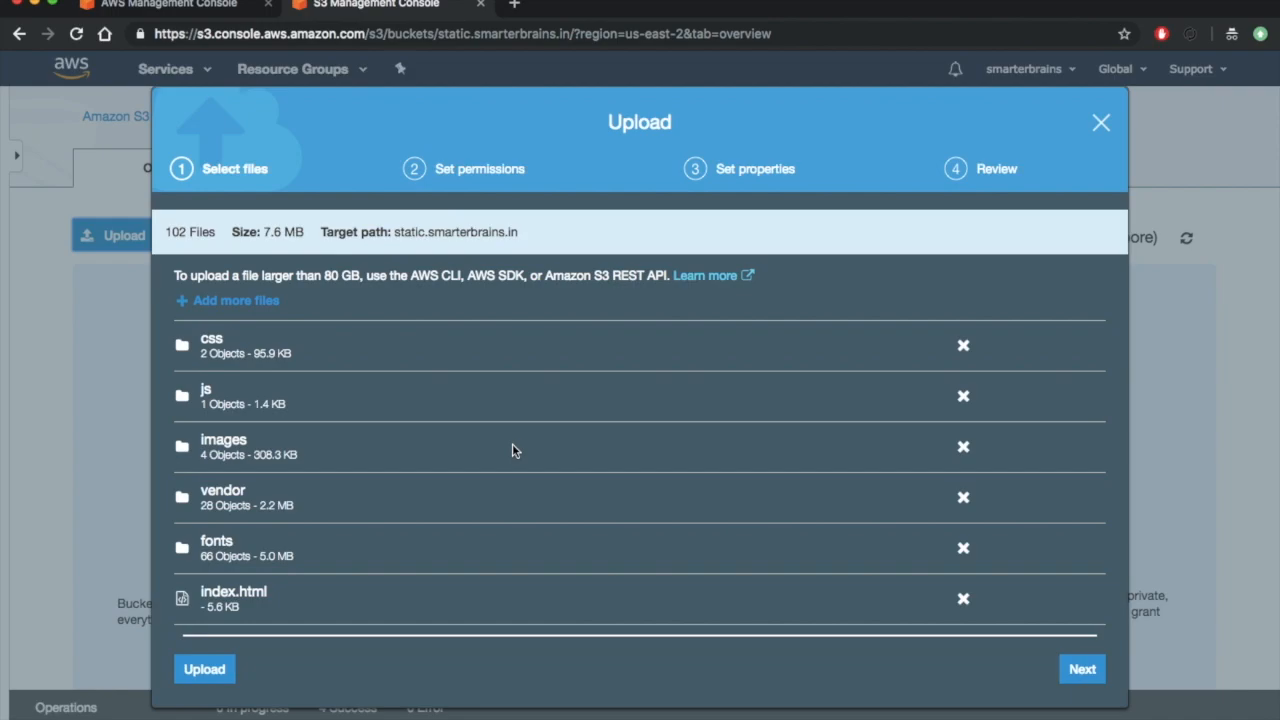
{"action": "left_click", "coordinate": [206, 668]}
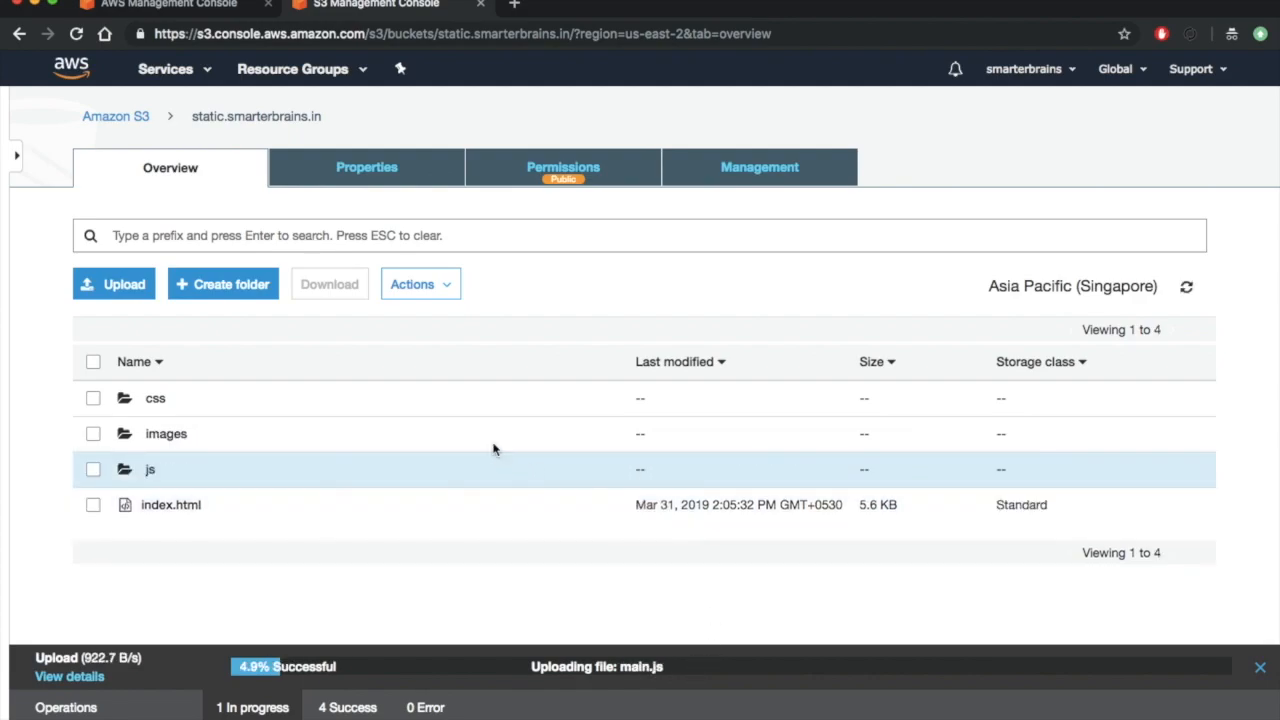
- Open the static website hosting settings of the static.smarterbrains.in bucket and choose to use this bucket to host a website
{"action": "left_click", "coordinate": [529, 182]}
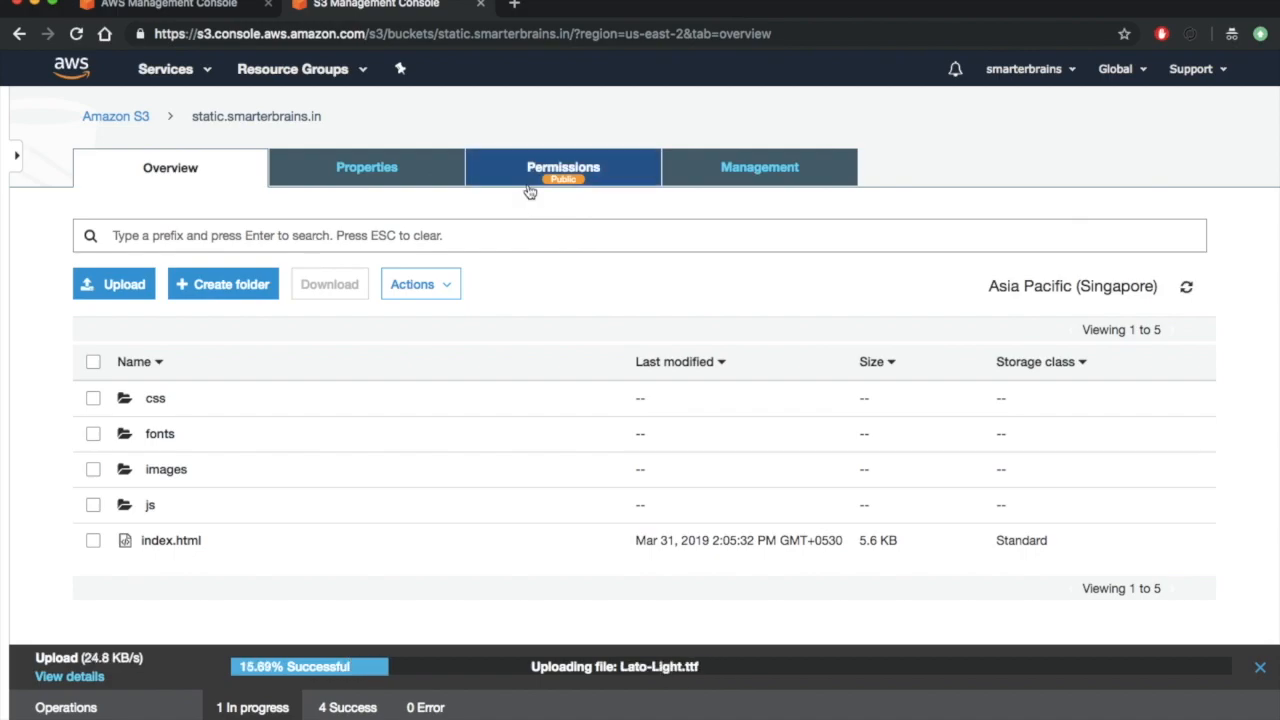
{"action": "left_click", "coordinate": [410, 174]}
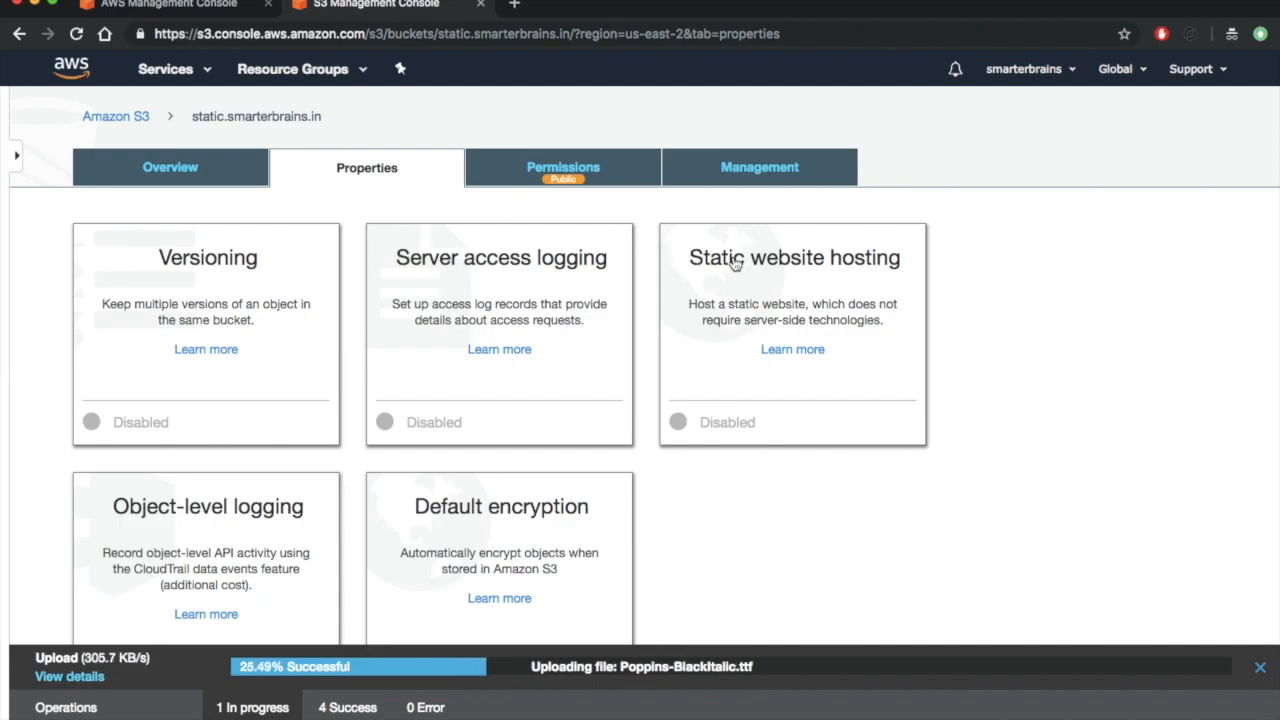
{"action": "left_click", "coordinate": [735, 263]}
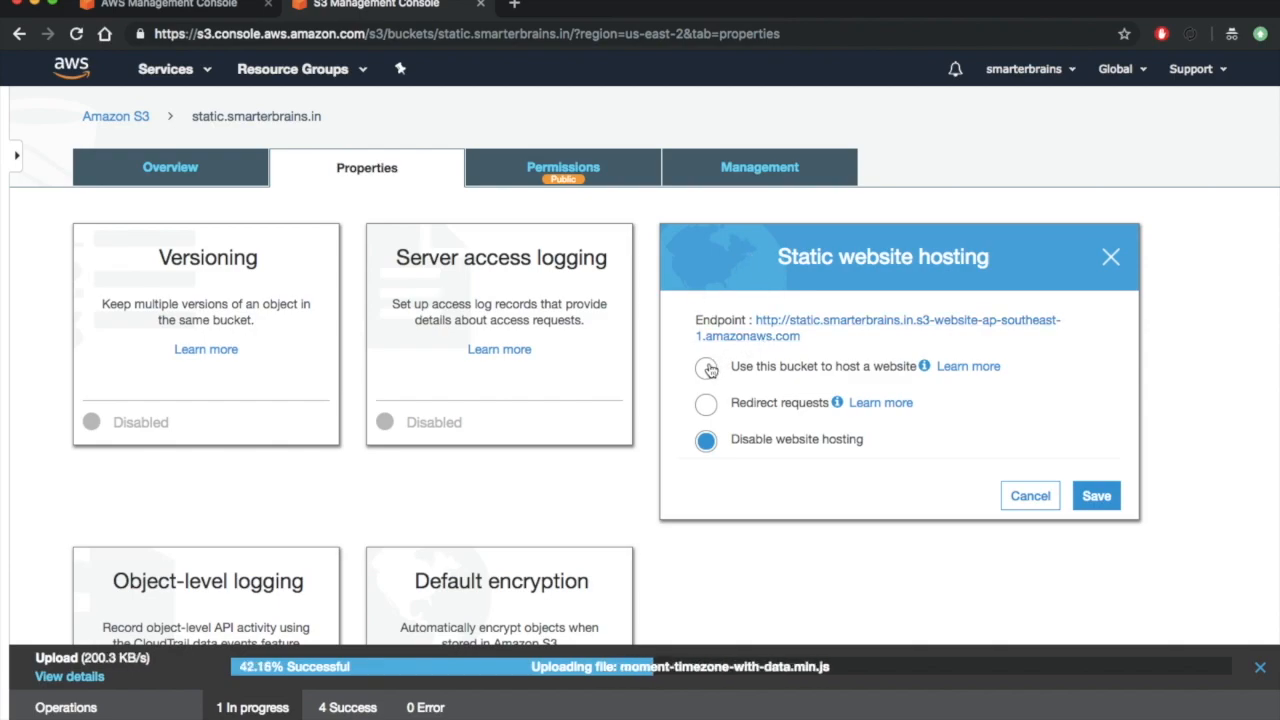
{"action": "left_click", "coordinate": [707, 368]}
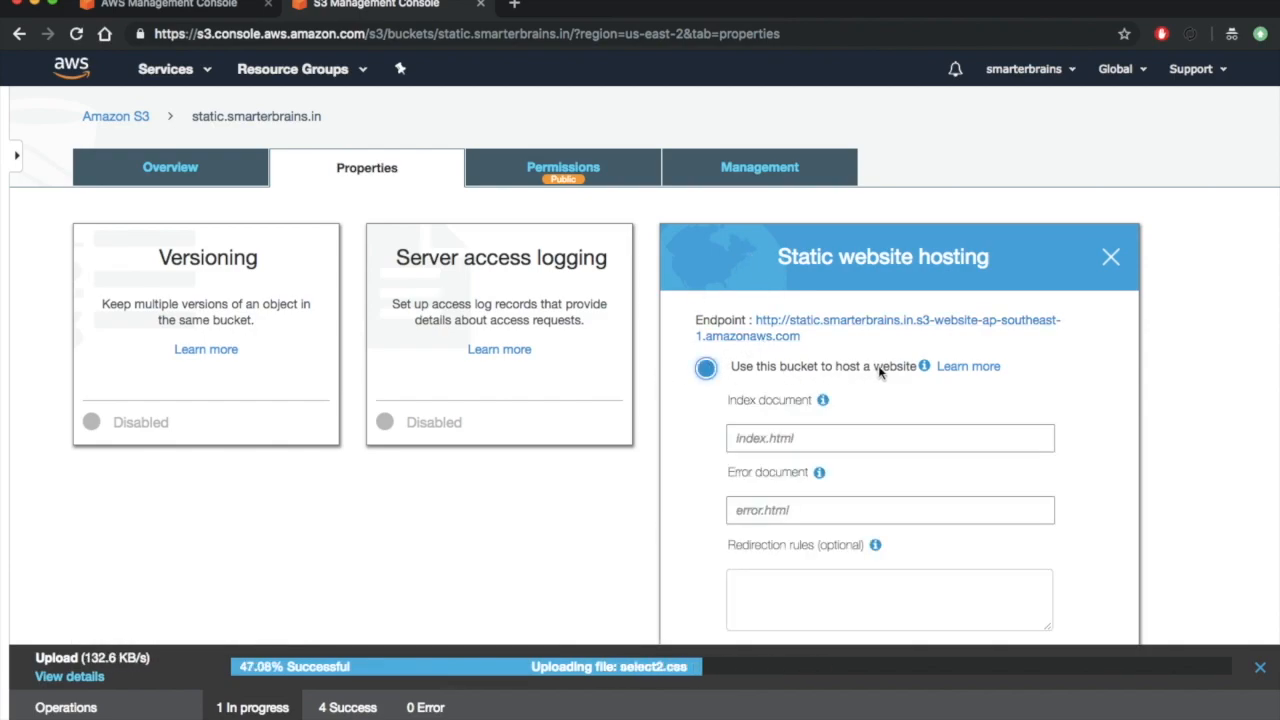
- Set the index document to index.html and save the static website hosting settings
{"action": "left_click", "coordinate": [867, 437]}
{"action": "type", "text": "in"}
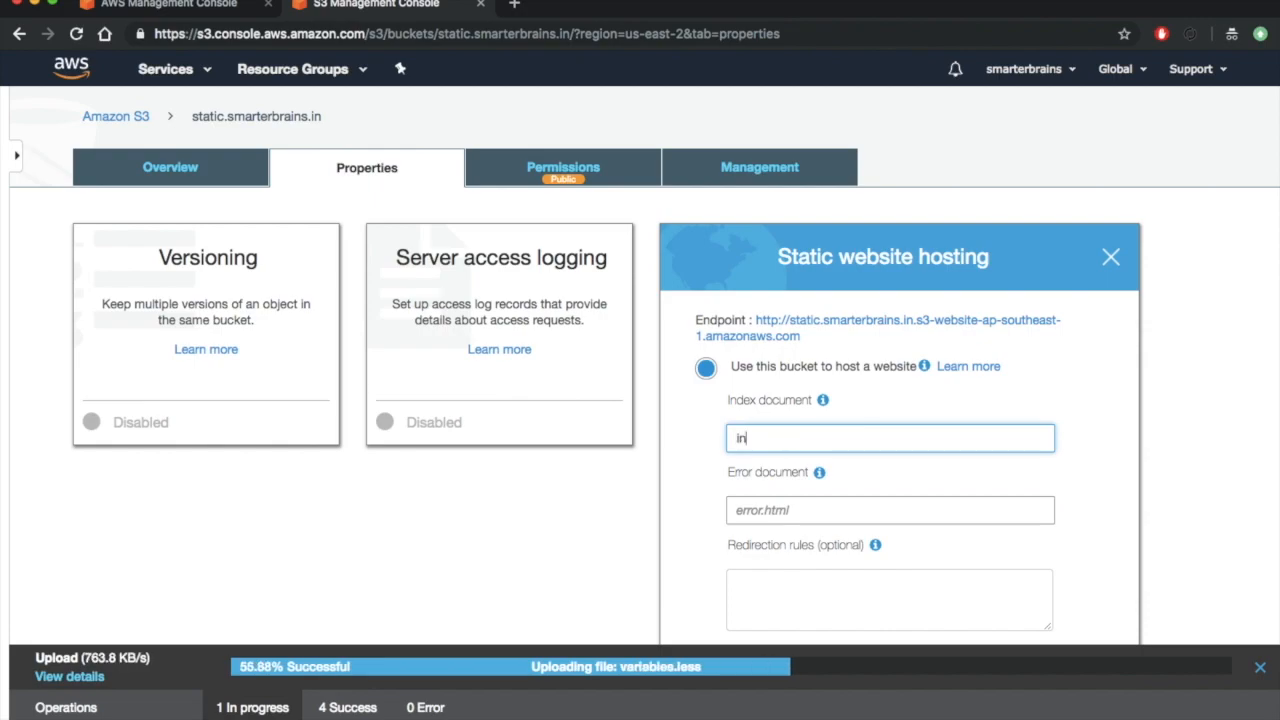
{"action": "type", "text": "dex.html"}
{"action": "scroll", "coordinate": [640, 390], "scroll_direction": "down", "scroll_amount": 2}
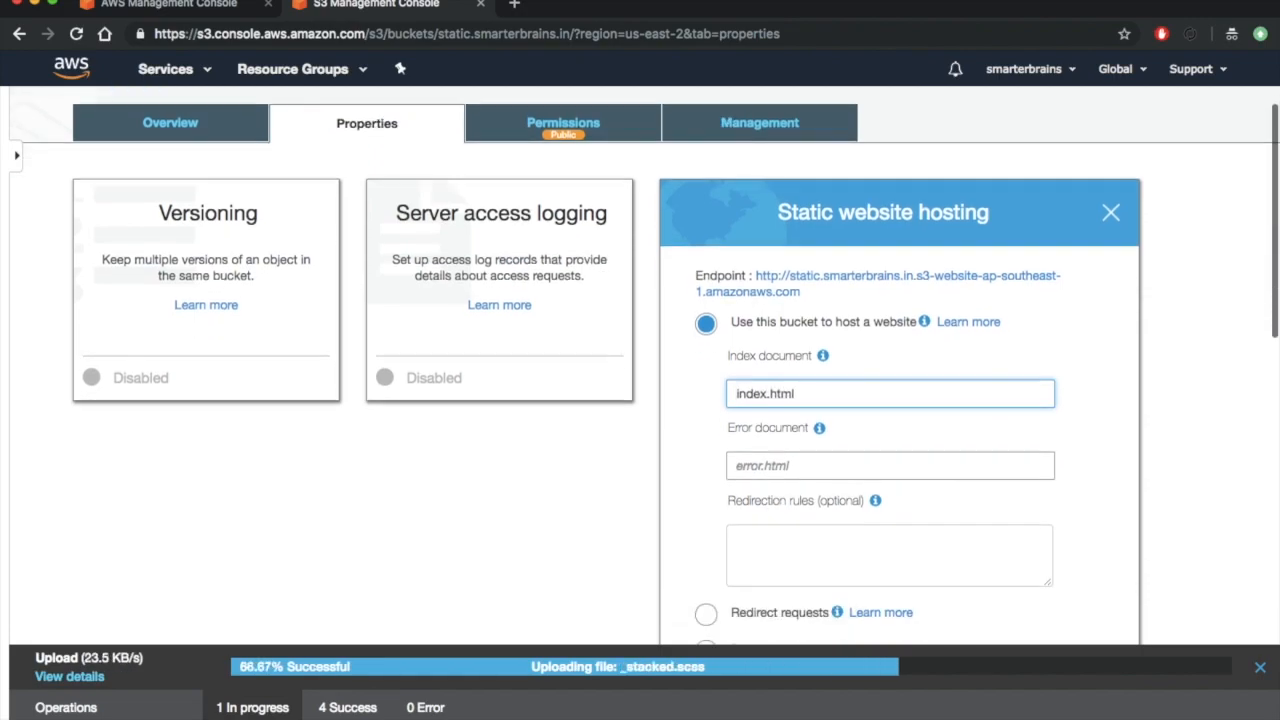
{"action": "scroll", "coordinate": [871, 443], "scroll_direction": "down", "scroll_amount": 1}
{"action": "key", "text": "super+Tab"}
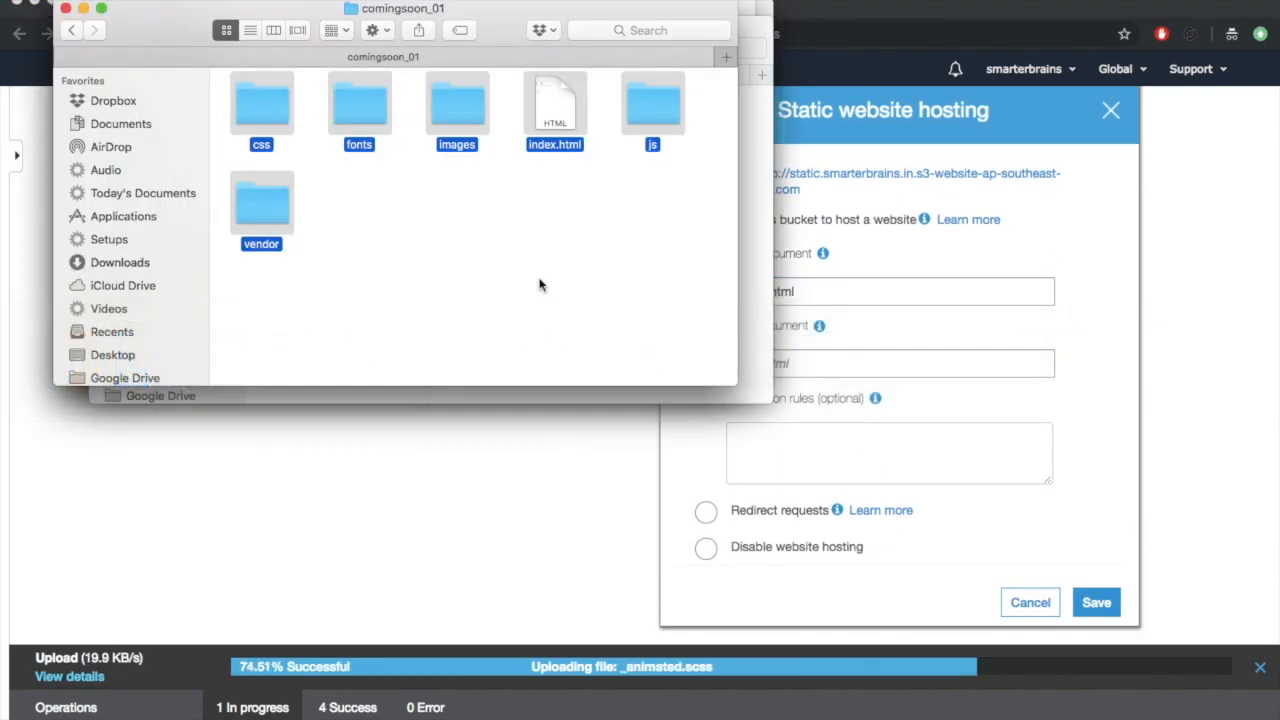
{"action": "key", "text": "super+Tab"}
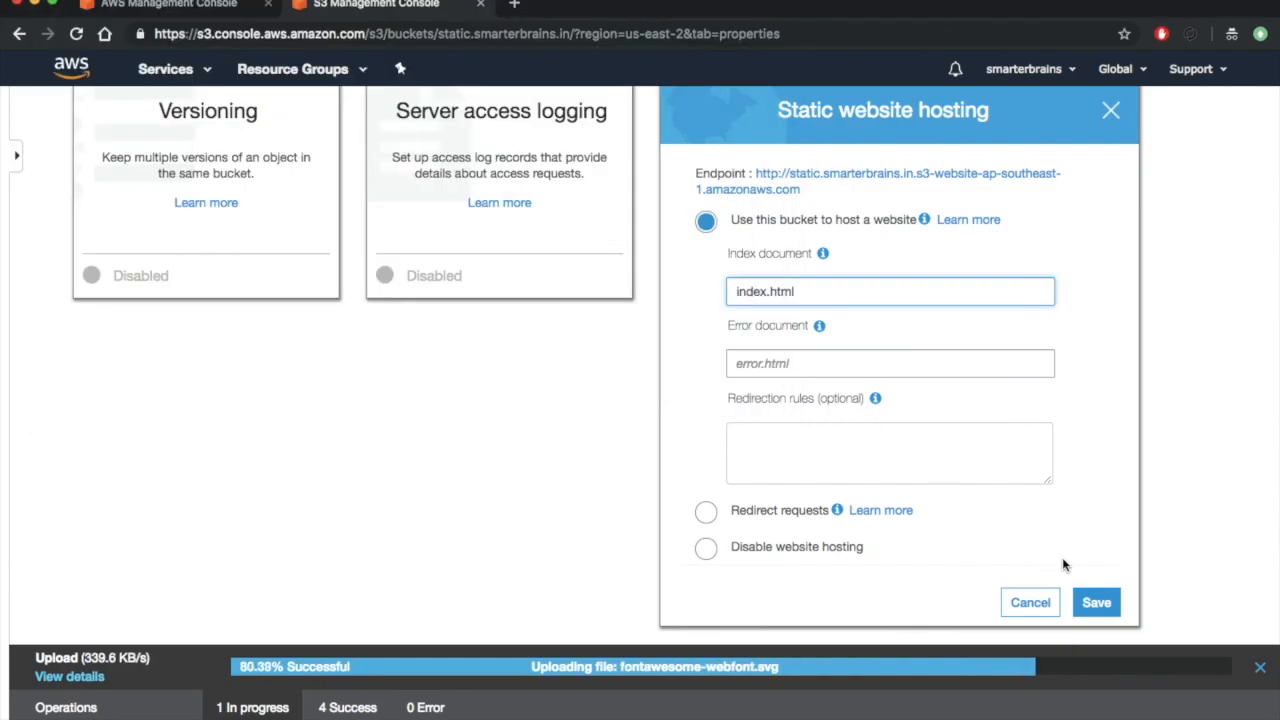
{"action": "left_click", "coordinate": [1090, 601]}
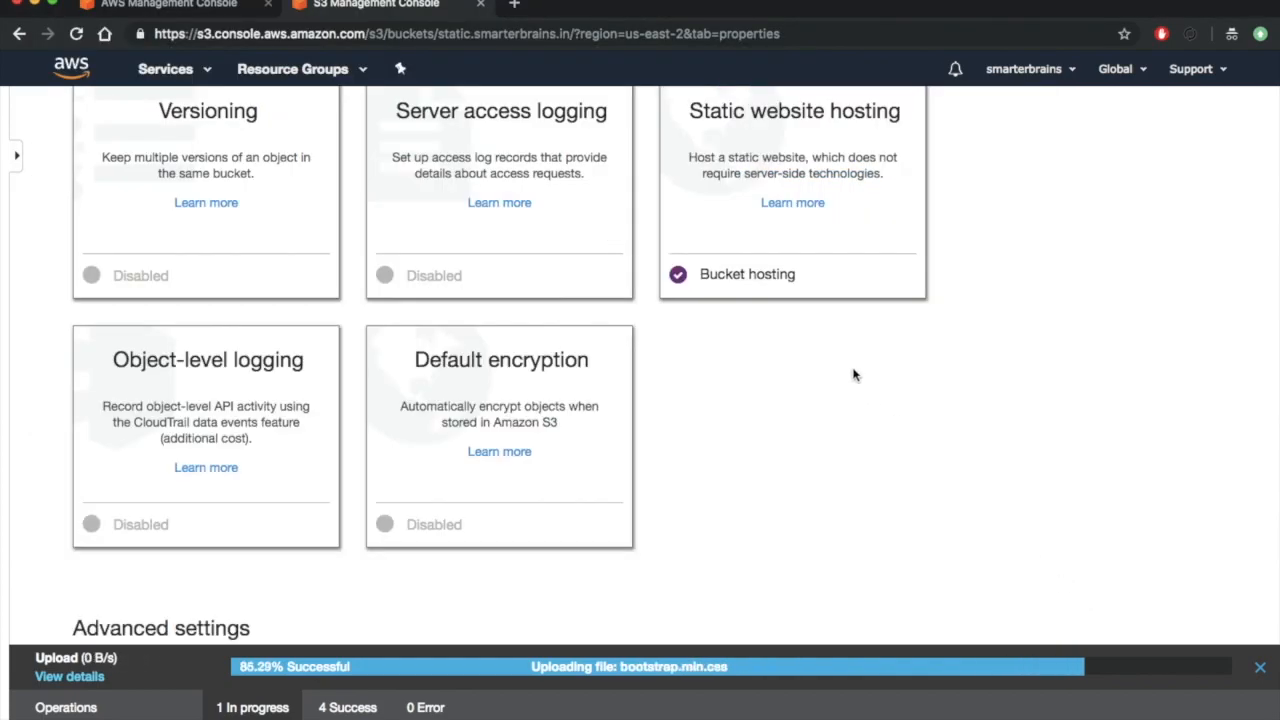
- Reopen the static website hosting settings and open the bucket's website endpoint in the browser
{"action": "left_click", "coordinate": [738, 268]}
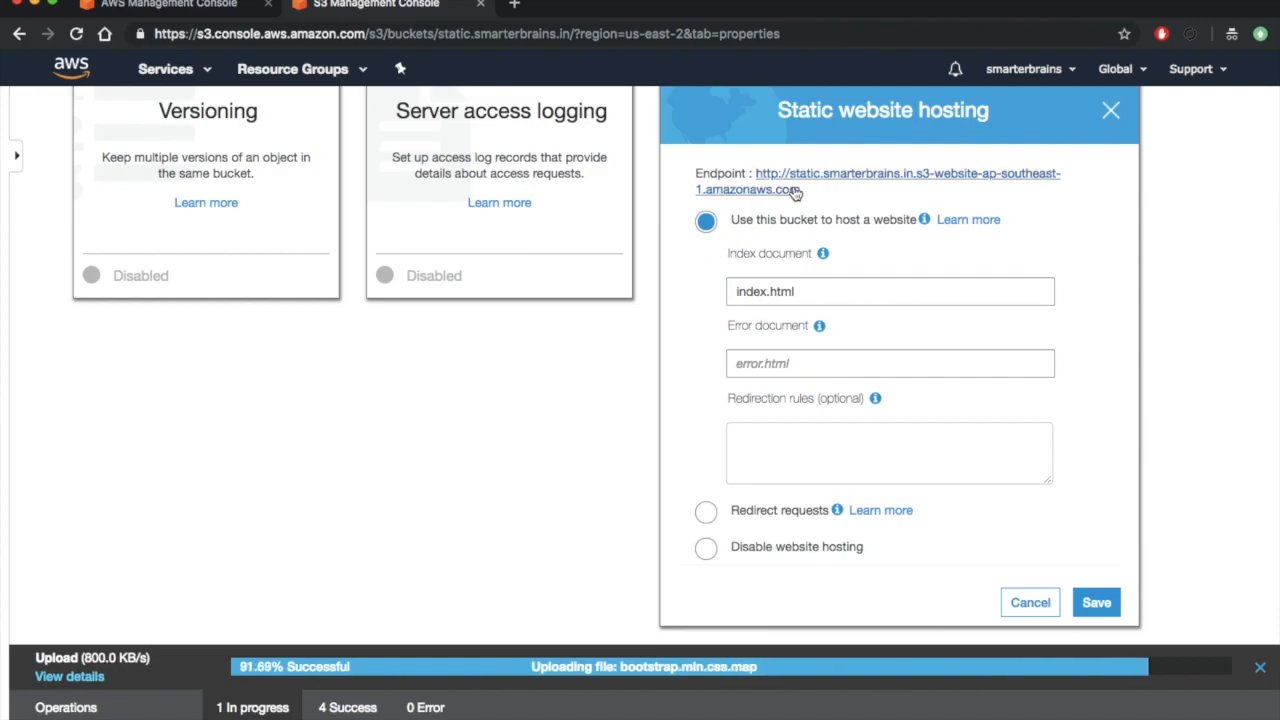
{"action": "left_click_drag", "start_coordinate": [817, 189], "coordinate": [723, 173]}
{"action": "left_click", "coordinate": [706, 475]}
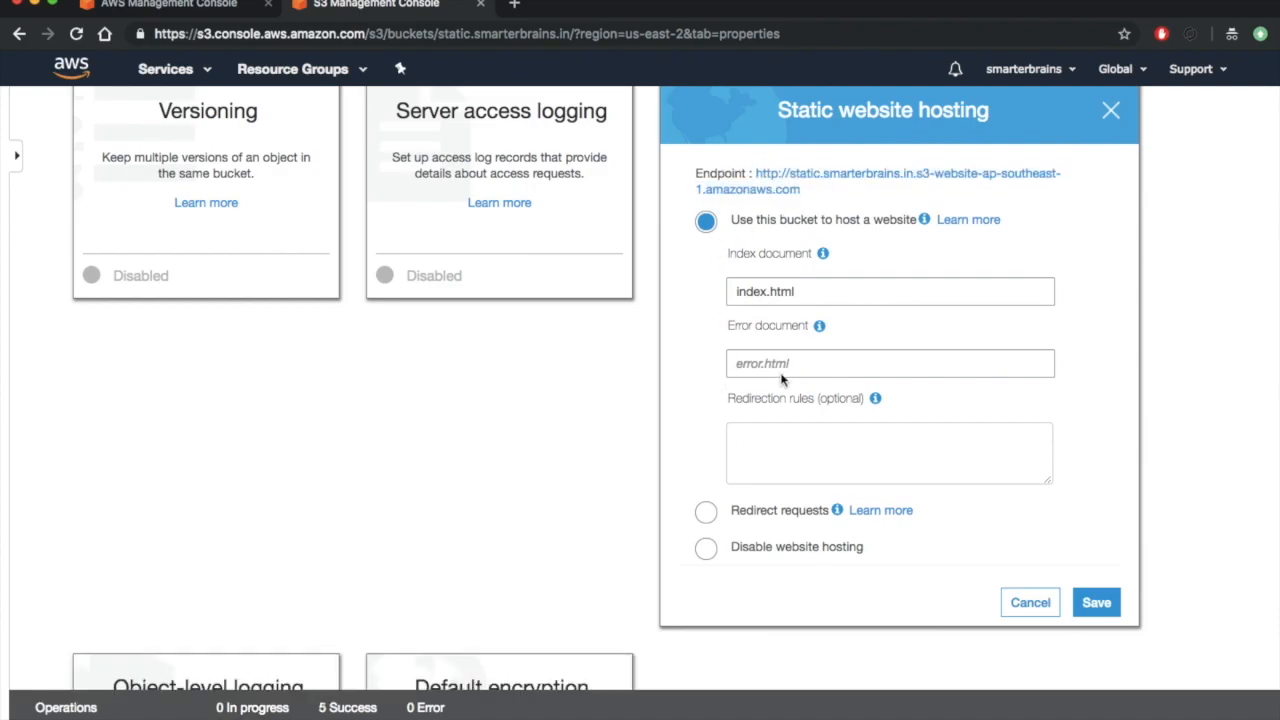
{"action": "left_click", "coordinate": [781, 189]}
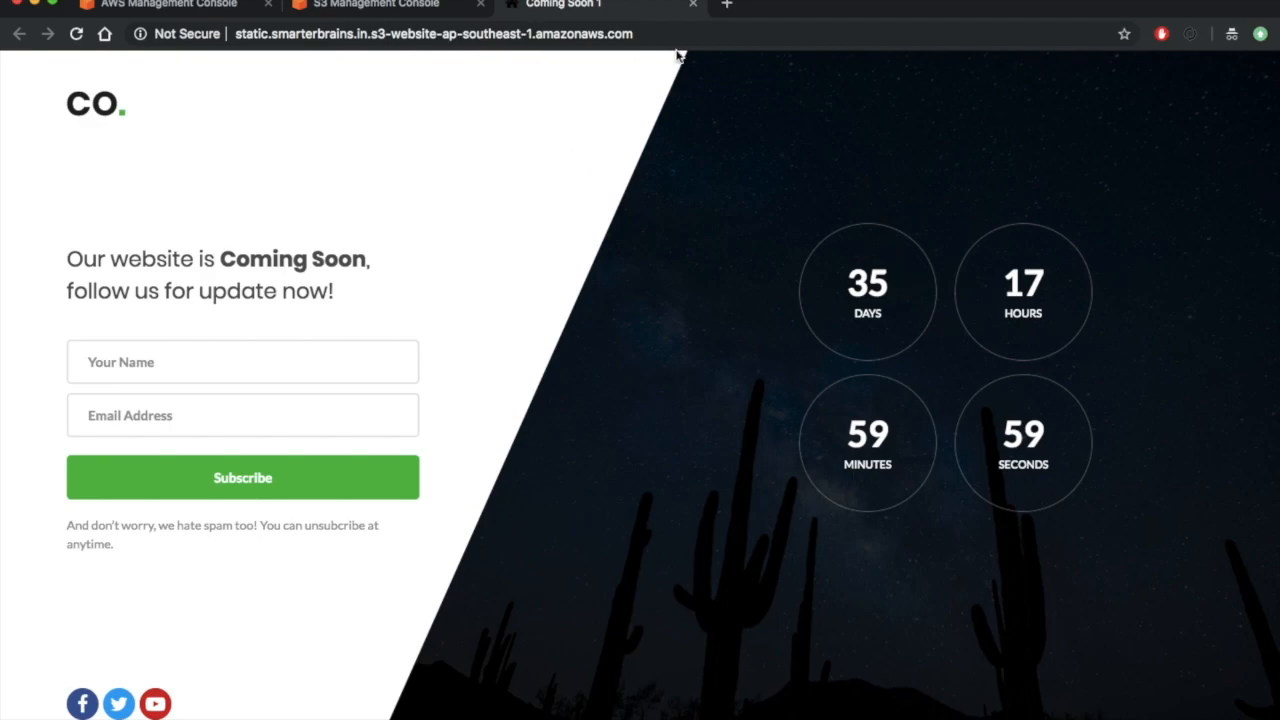
- Copy the Coming Soon page's endpoint address, return to the S3 console and dismiss the static website hosting settings
{"action": "left_click", "coordinate": [669, 36]}
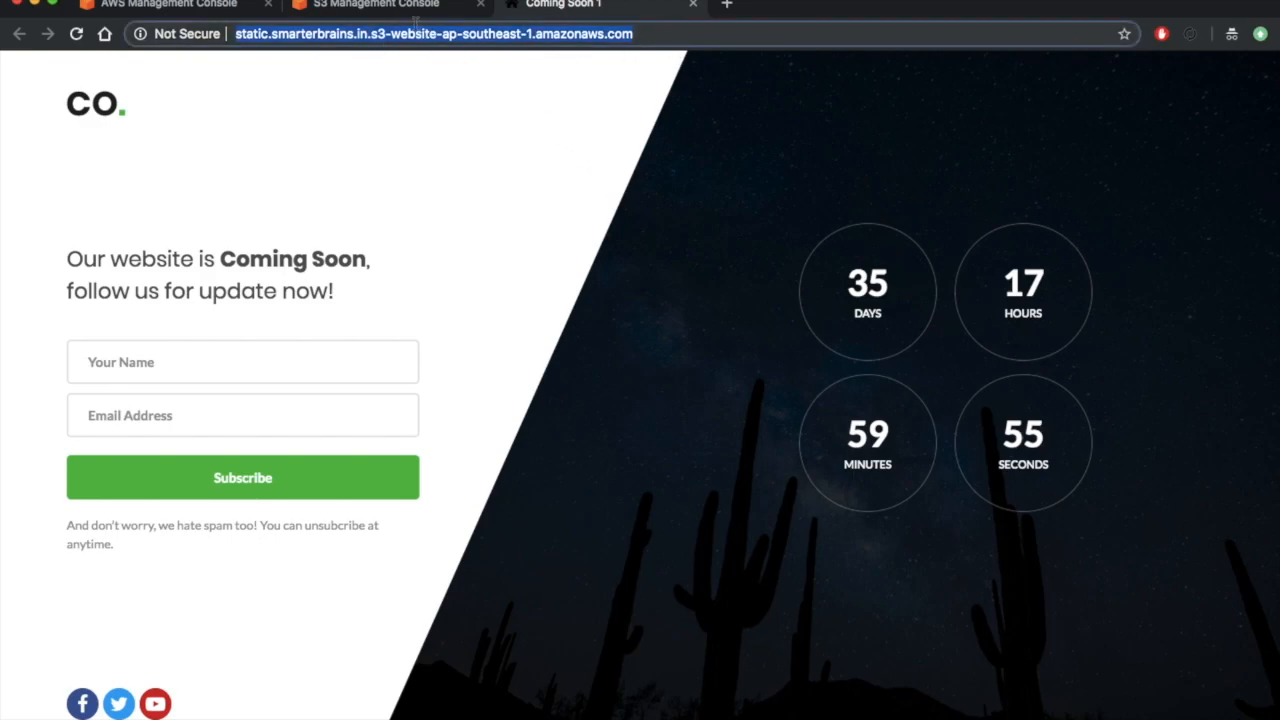
{"action": "left_click", "coordinate": [415, 40]}
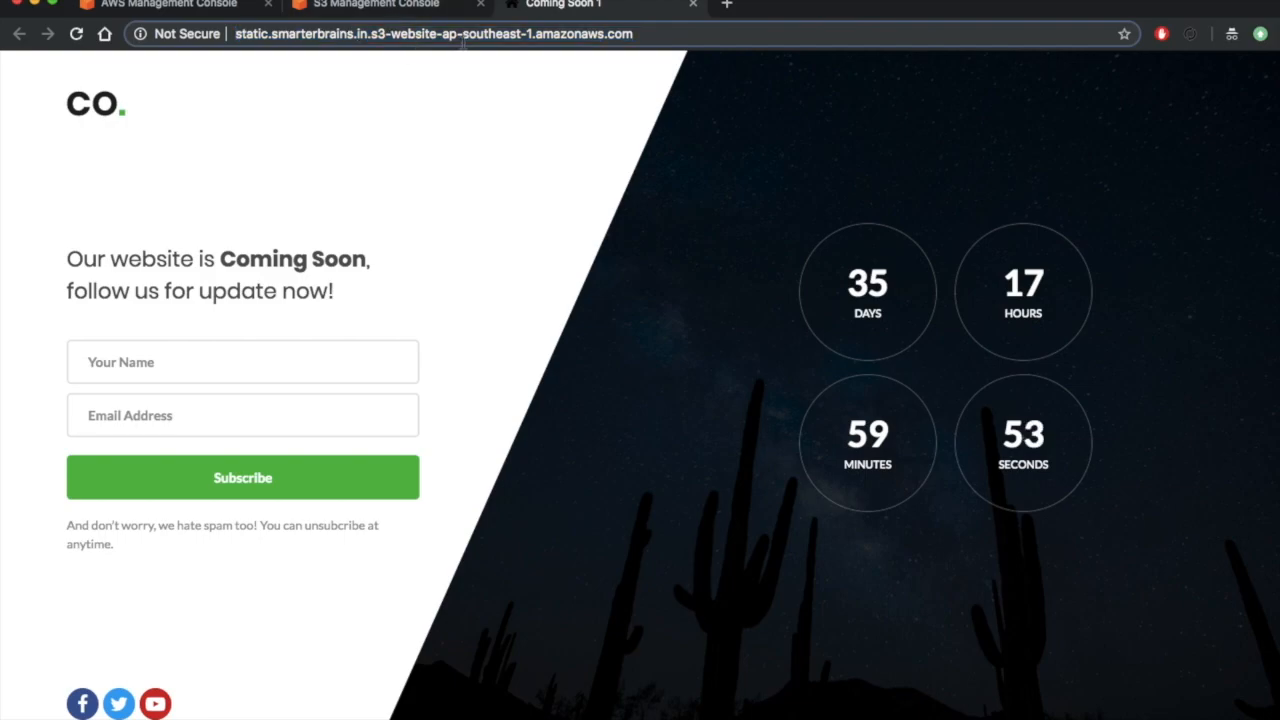
{"action": "triple_click", "coordinate": [590, 39]}
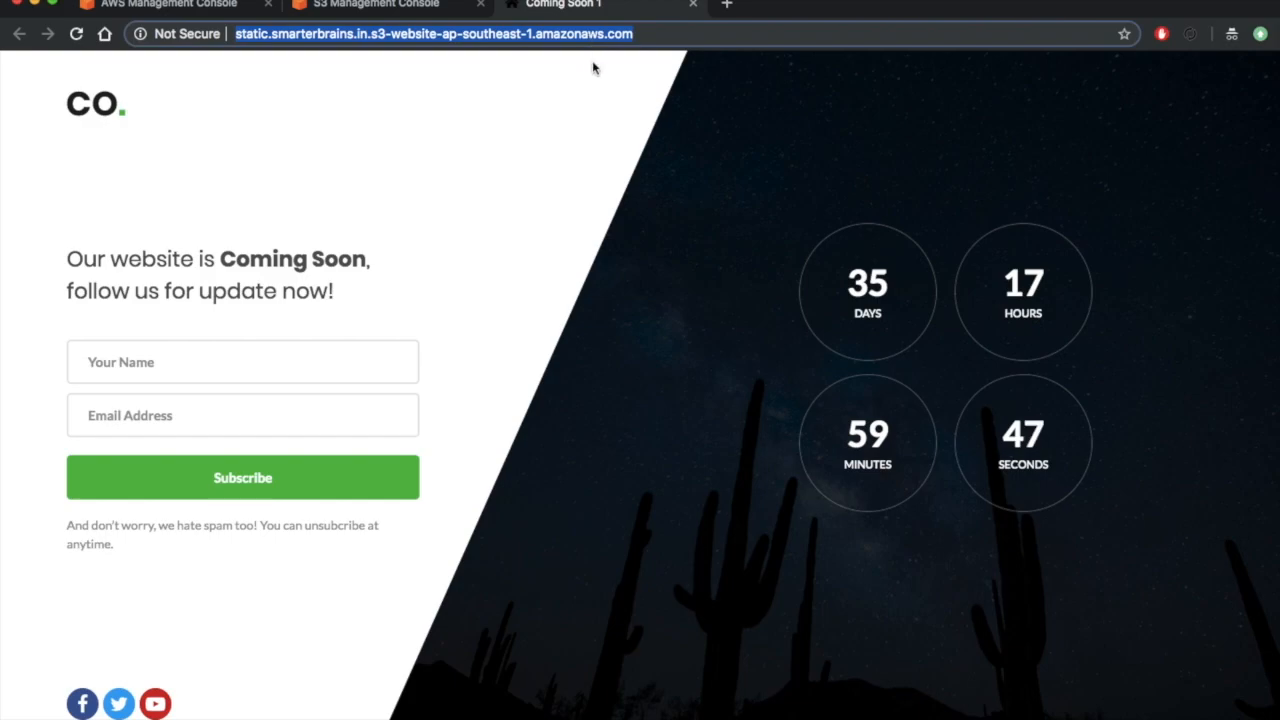
{"action": "left_click", "coordinate": [420, 8]}
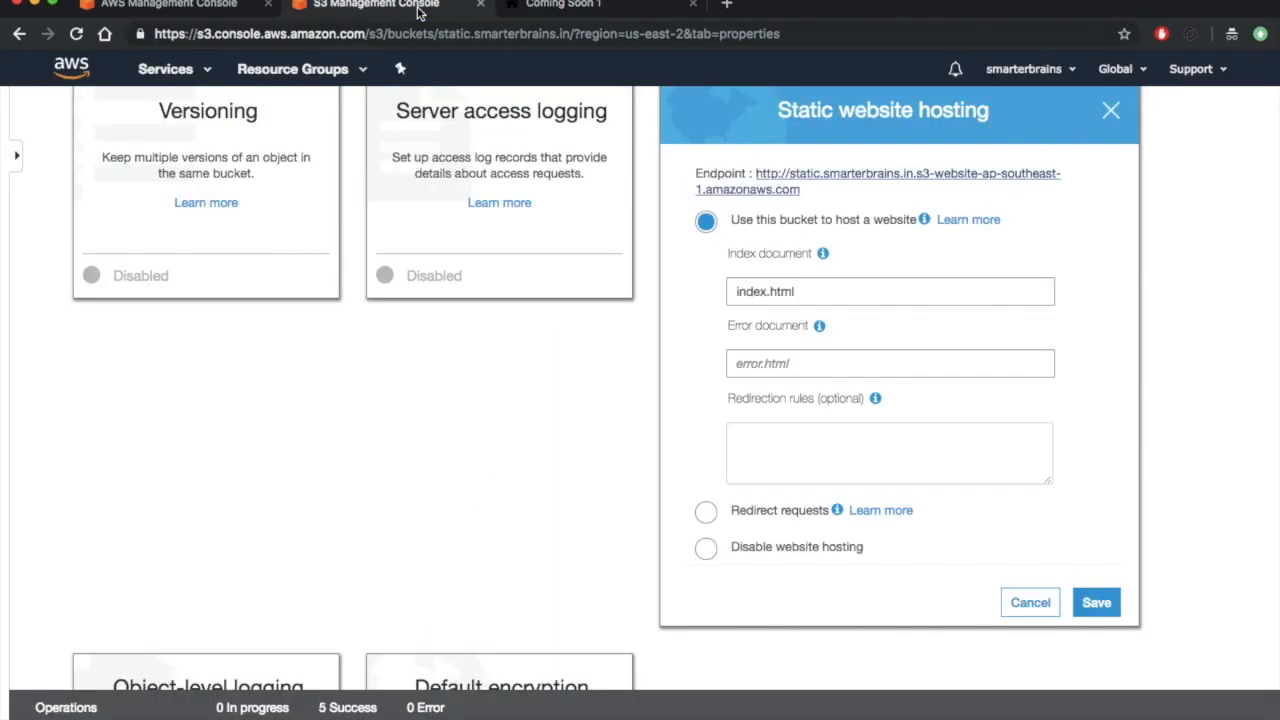
{"action": "left_click", "coordinate": [1030, 604]}
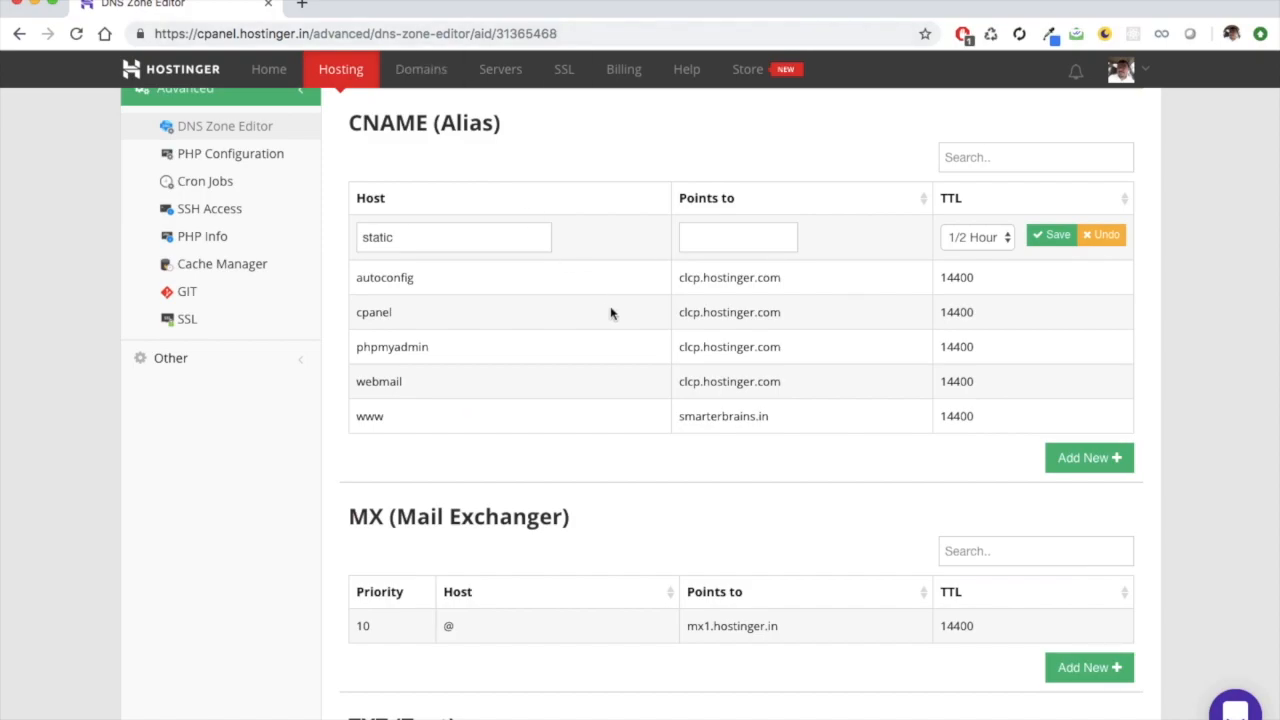
{"action": "scroll", "coordinate": [611, 314], "scroll_direction": "down", "scroll_amount": 2}
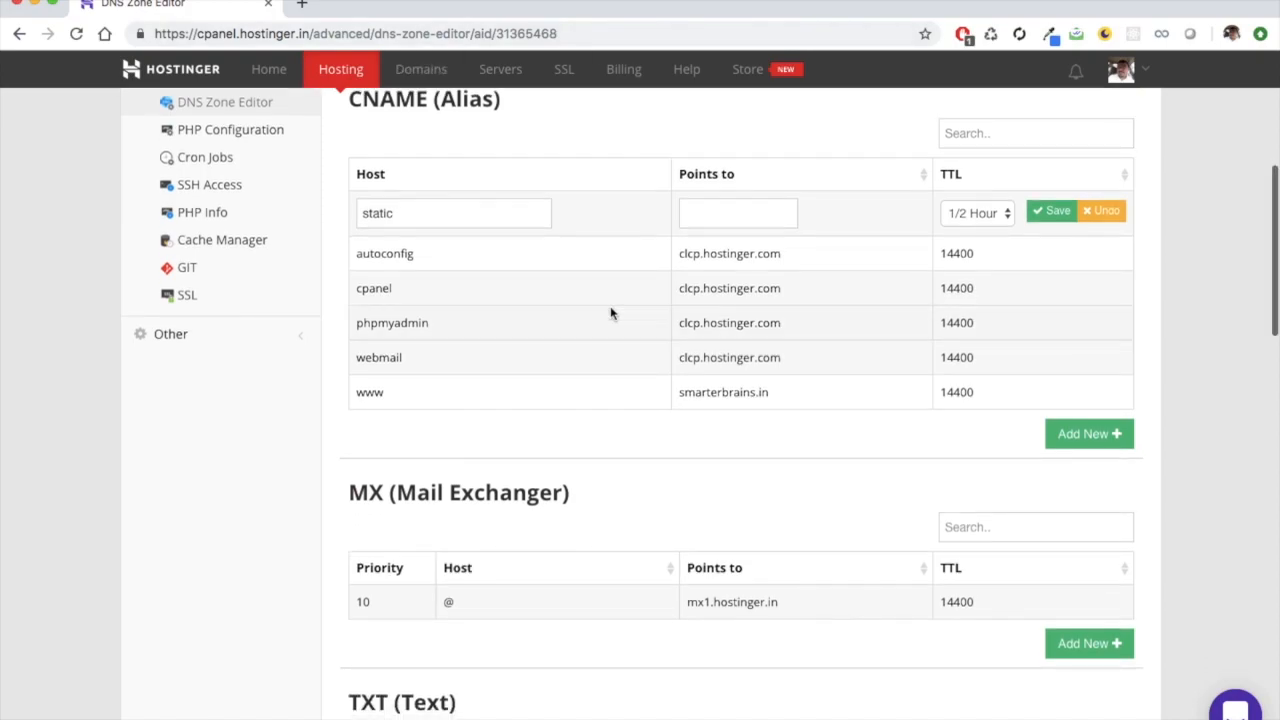
{"action": "scroll", "coordinate": [611, 310], "scroll_direction": "up", "scroll_amount": 3}
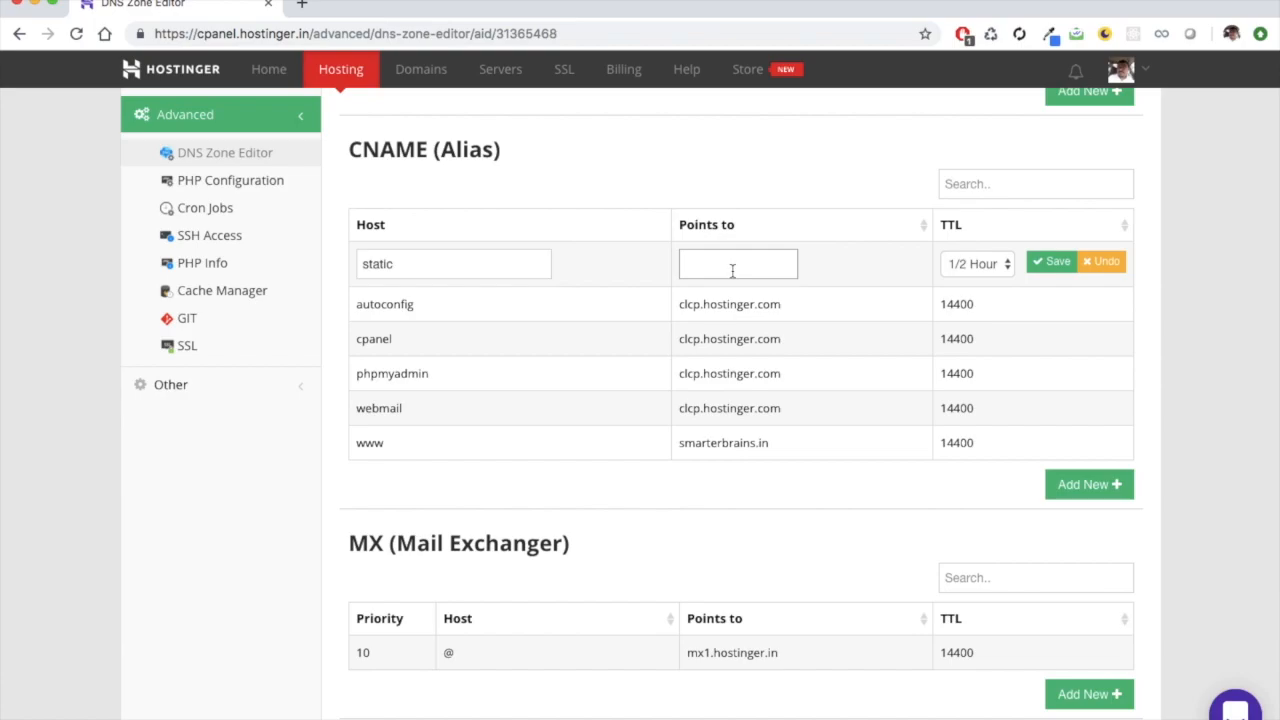
{"action": "key", "text": "super+v"}
{"action": "key", "text": "super+Left"}
{"action": "key", "text": "shift+alt+Right"}
{"action": "key", "text": "shift+alt+Right"}
{"action": "key", "text": "BackSpace"}
{"action": "left_click", "coordinate": [1051, 262]}
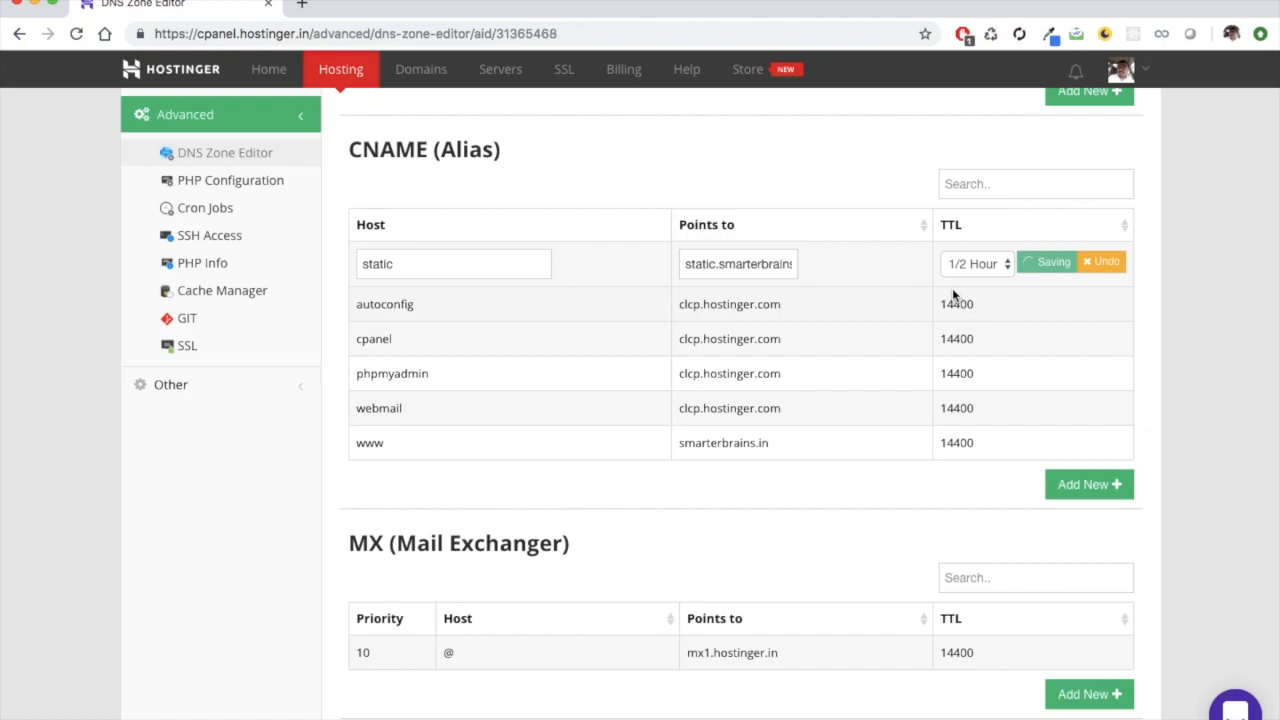
{"action": "left_click", "coordinate": [745, 346]}
{"action": "key", "text": "super+Right"}
{"action": "key", "text": "BackSpace"}
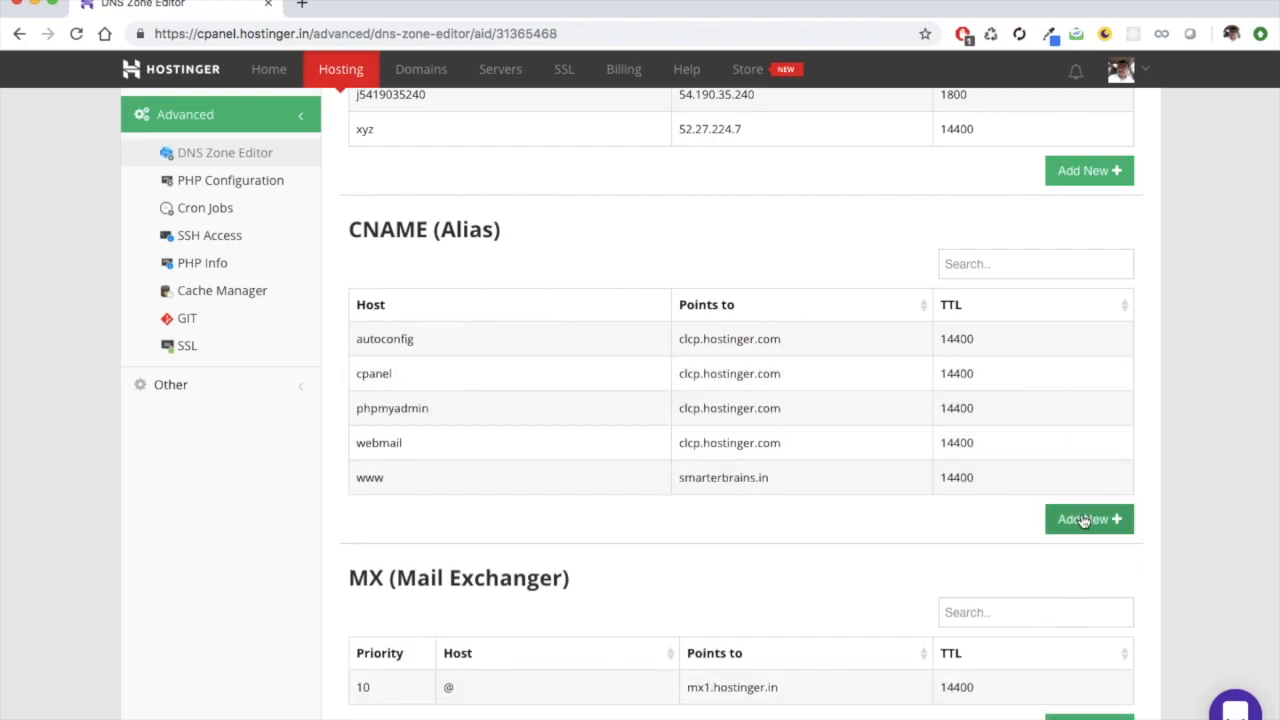
- Add a CNAME record with host static pointing to static.smarterbrains.in.s3-website-ap-southeast-1.amazonaws.com, and save it with the 1/2 Hour TTL
{"action": "left_click", "coordinate": [1083, 519]}
{"action": "left_click", "coordinate": [454, 342]}
{"action": "type", "text": "static"}
{"action": "key", "text": "Tab"}
{"action": "key", "text": "super+v"}
{"action": "key", "text": "super+Left"}
{"action": "key", "text": "alt+shift+Right"}
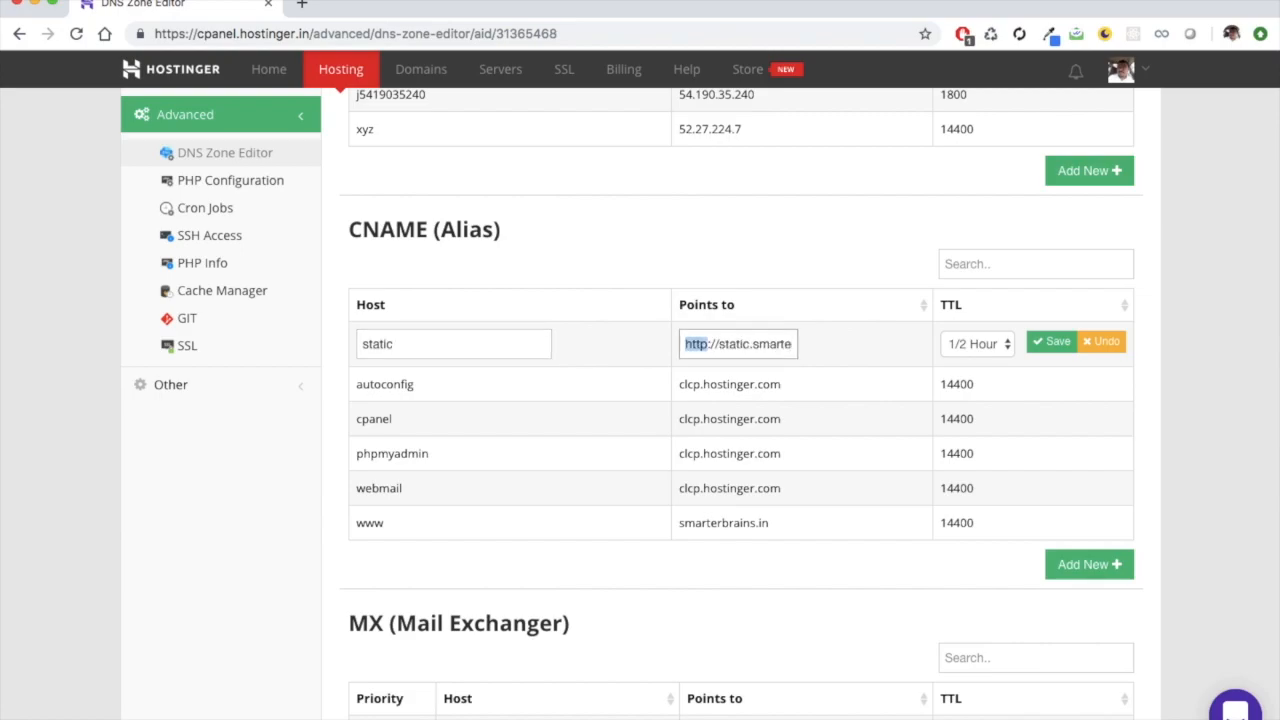
{"action": "key", "text": "shift+Right"}
{"action": "key", "text": "shift+Right"}
{"action": "scroll", "coordinate": [740, 400], "scroll_direction": "down", "scroll_amount": 2}
{"action": "key", "text": "BackSpace"}
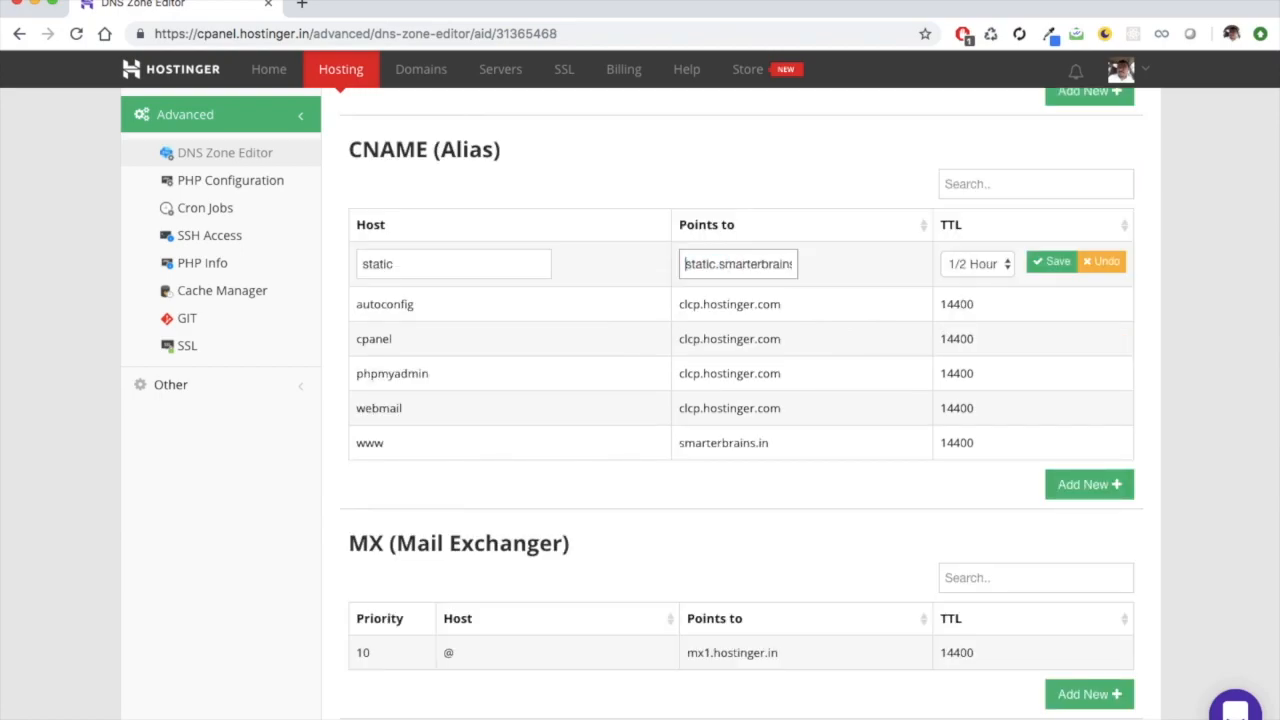
{"action": "left_click", "coordinate": [1050, 262]}
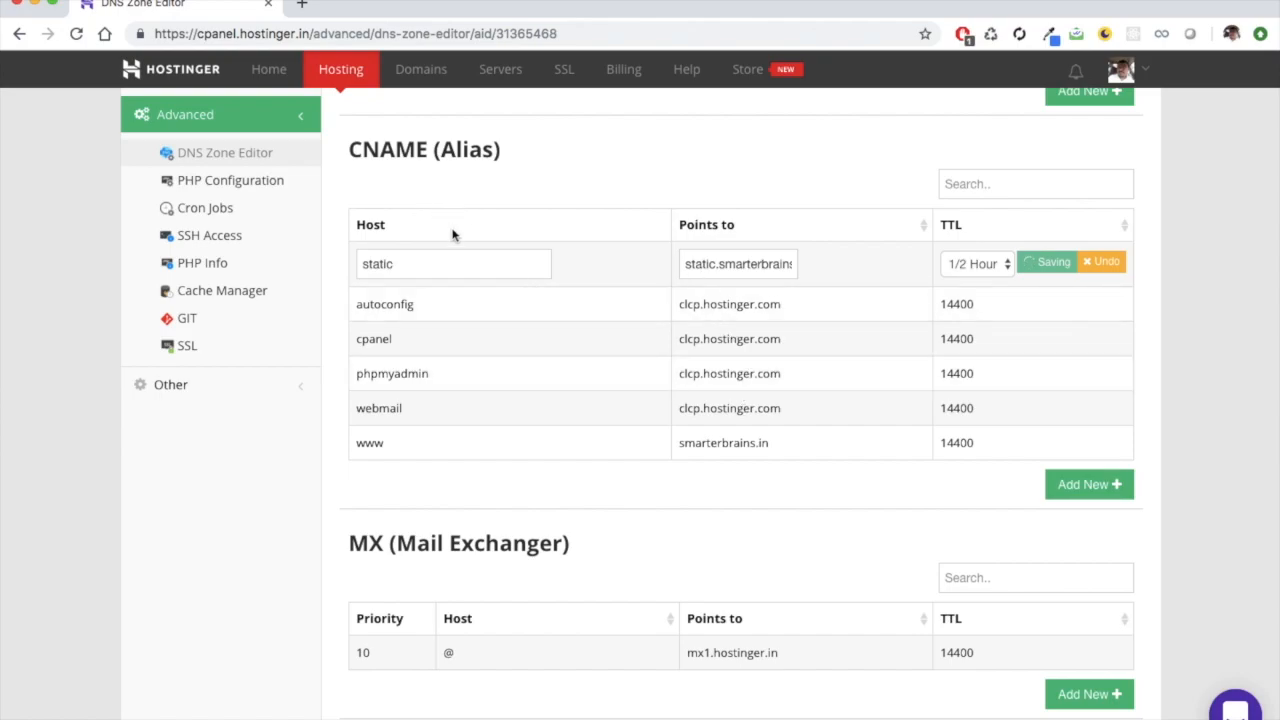
- Open static.smarterbrains.in in a new browser tab, reload the page and check its address
{"action": "left_click", "coordinate": [300, 6]}
{"action": "type", "text": "static"}
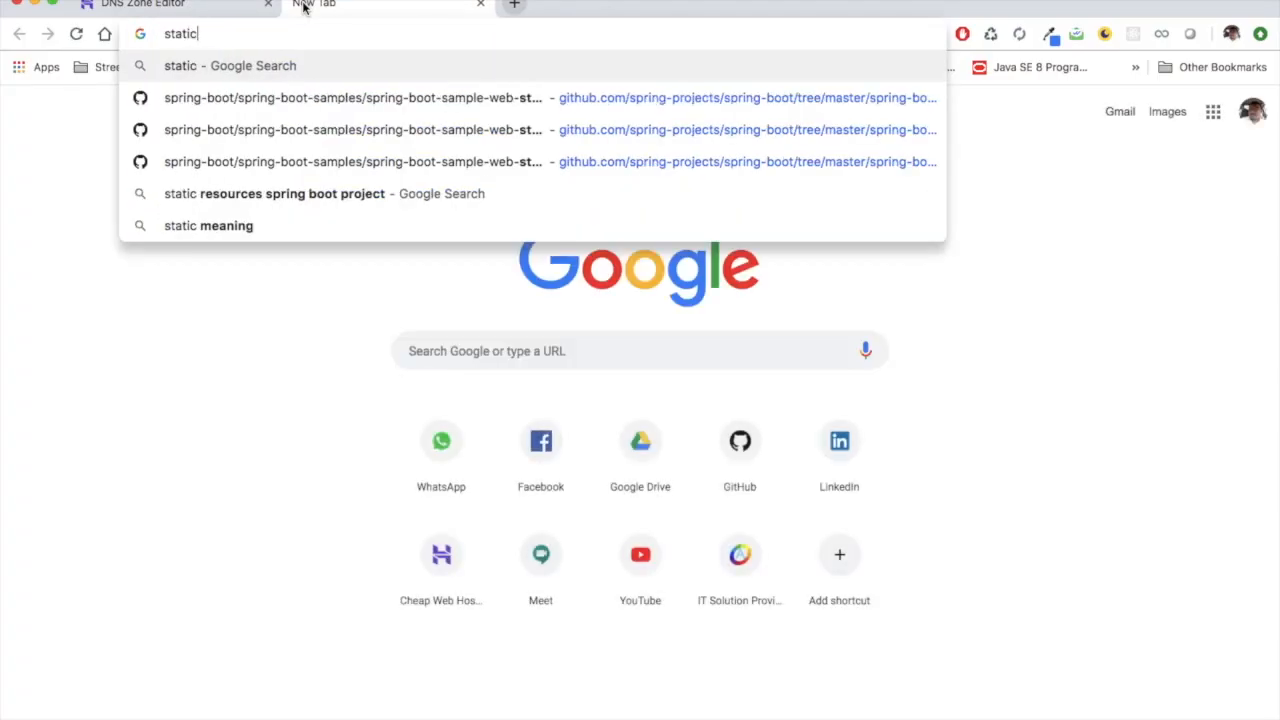
{"action": "type", "text": ".smarterbrains.in"}
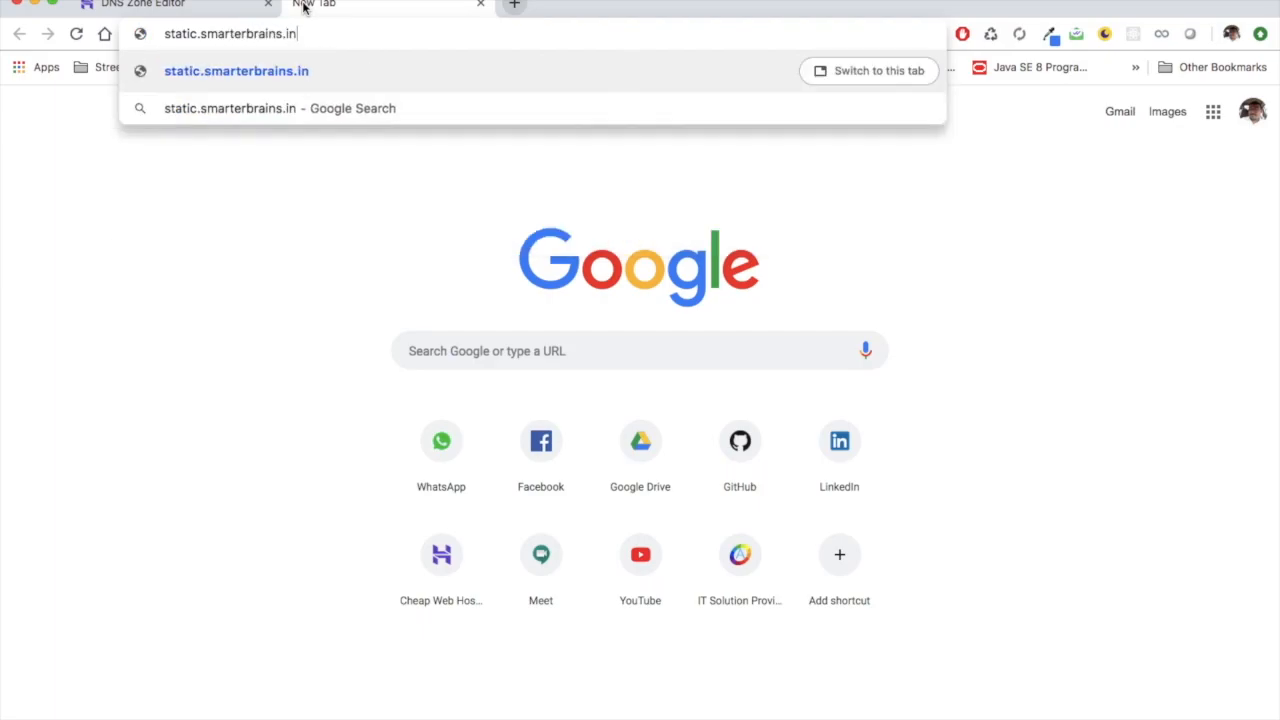
{"action": "key", "text": "Return"}
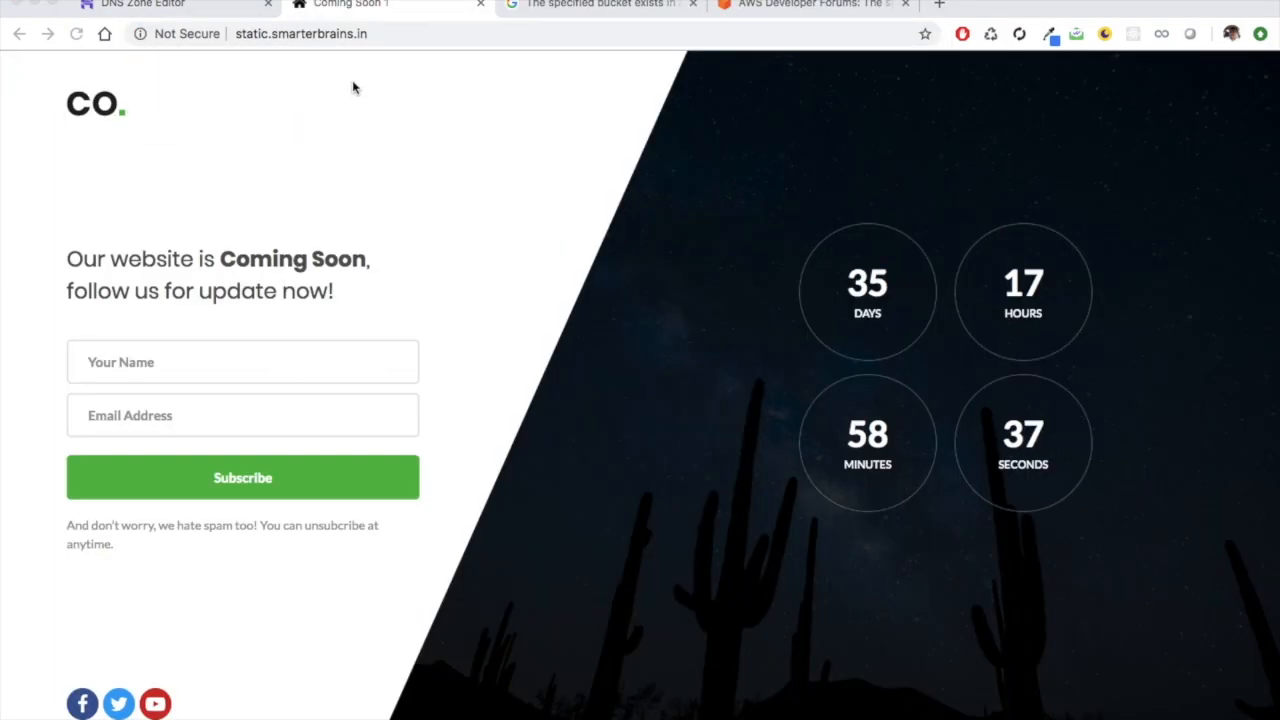
{"action": "left_click", "coordinate": [380, 33]}
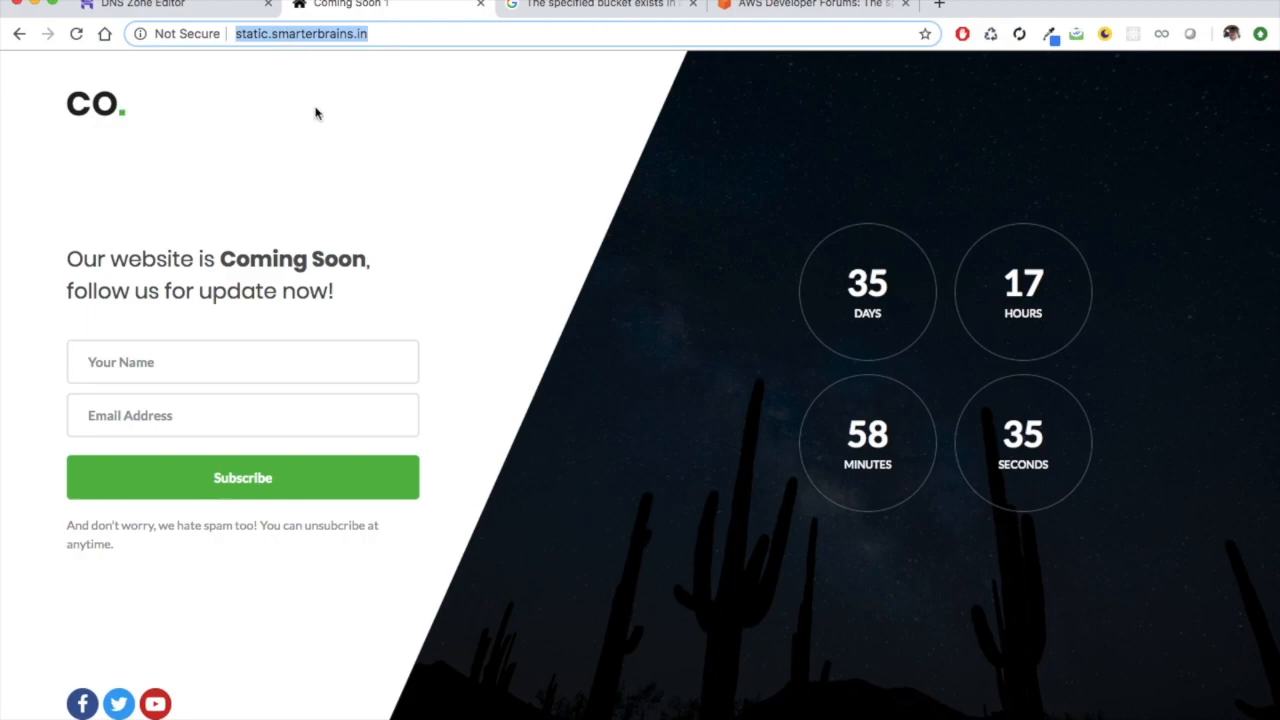
{"action": "key", "text": "Return"}
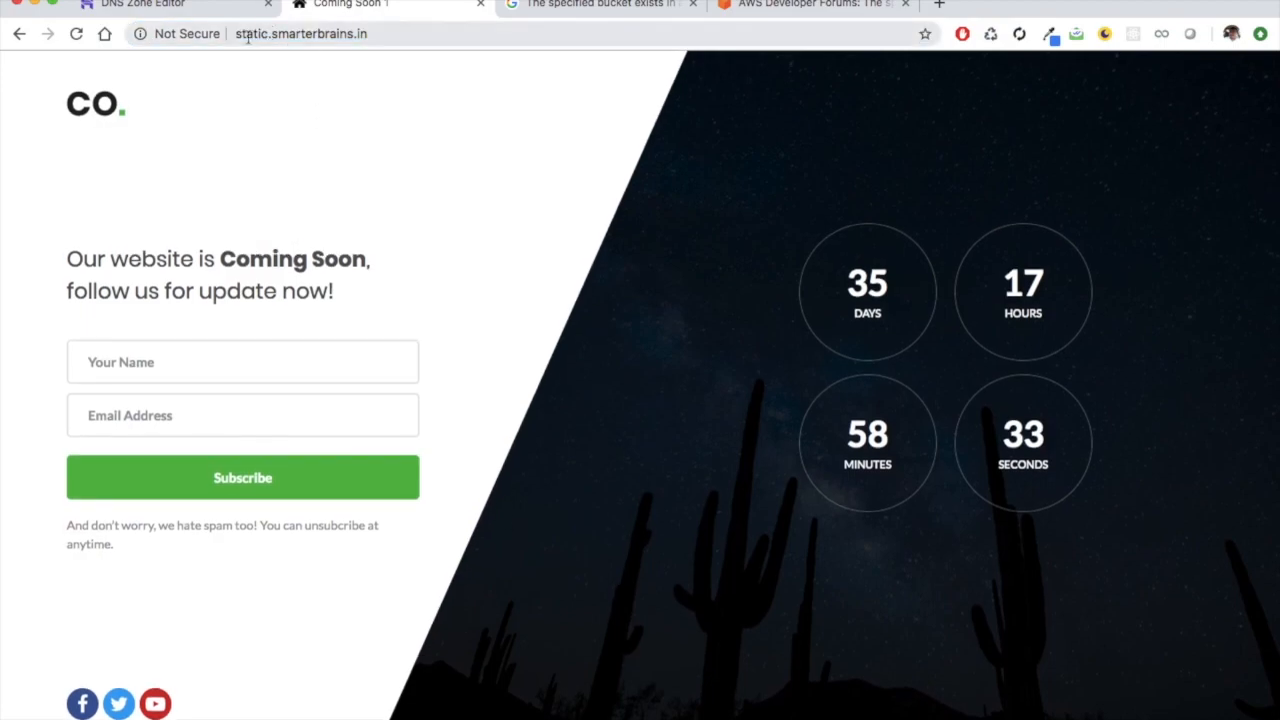
{"action": "left_click", "coordinate": [238, 36]}
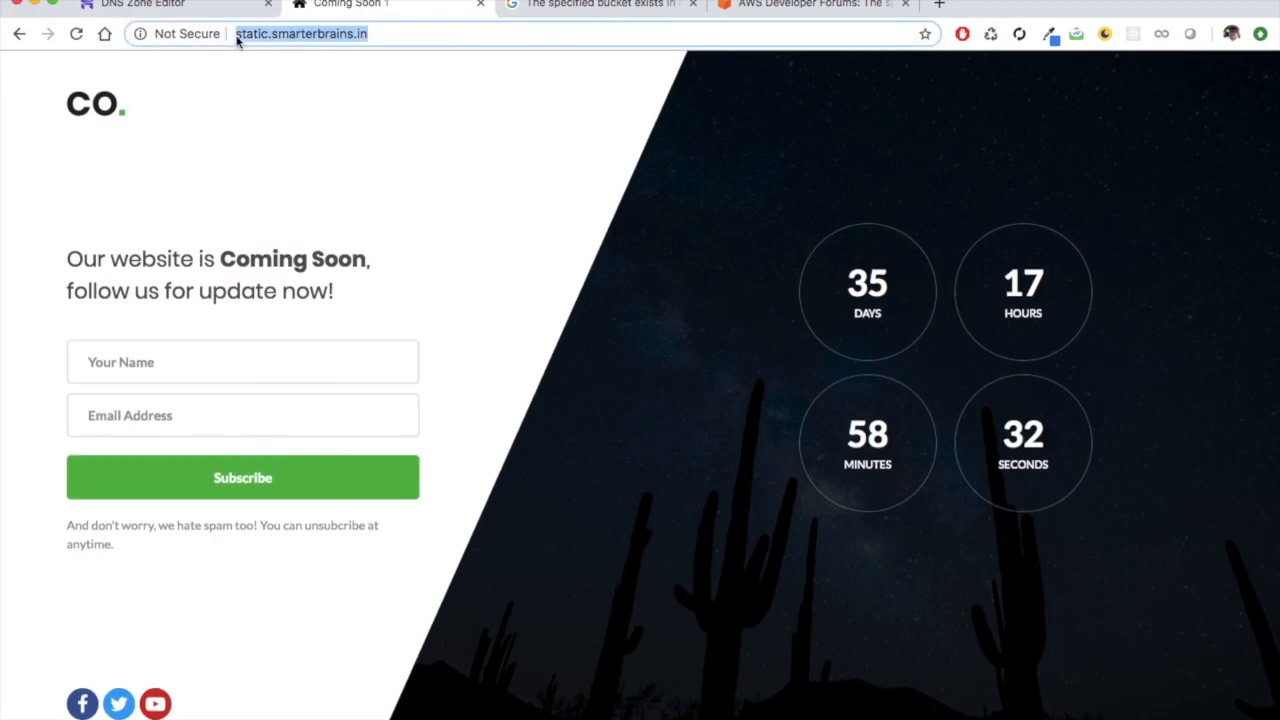
{"action": "left_click", "coordinate": [380, 37]}
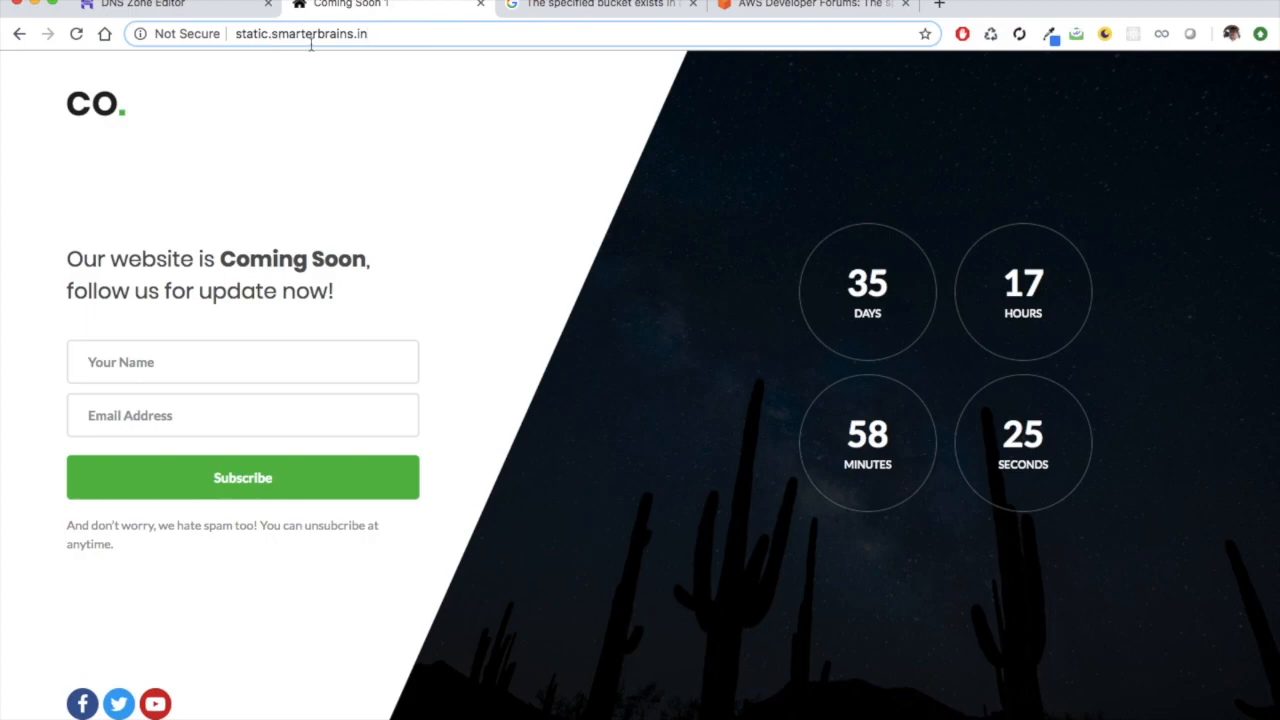